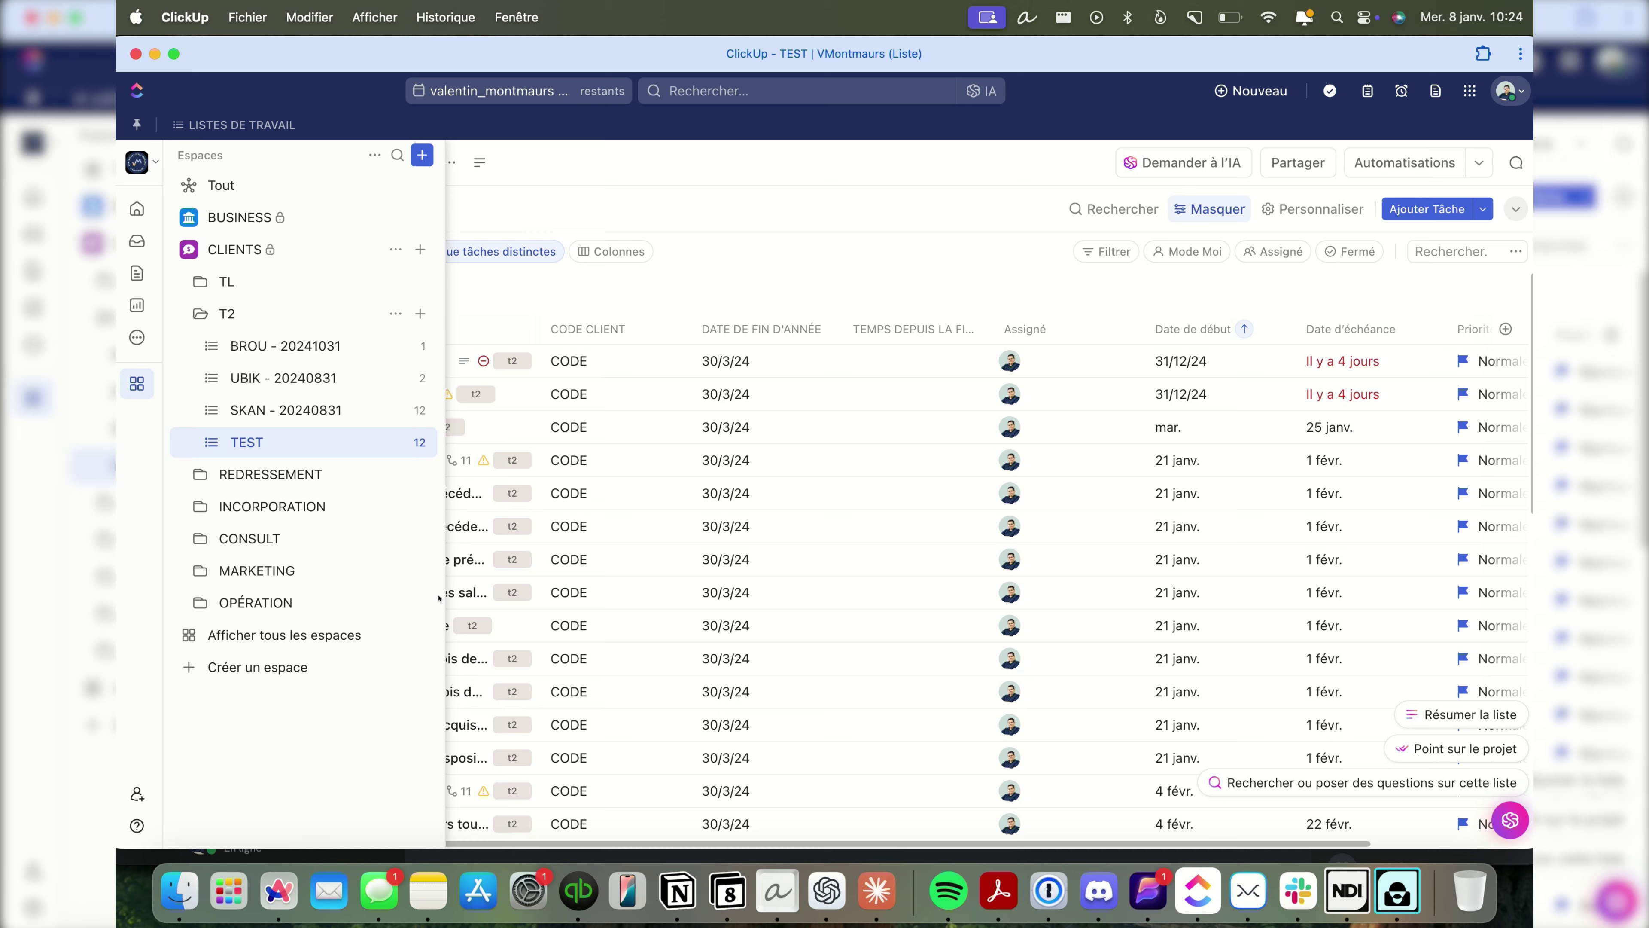
Review the À FAIRE tasks and subtasks in the TEST list from beginning to end
{"action": "scroll", "coordinate": [188, 623], "scroll_direction": "down", "scroll_amount": 15}
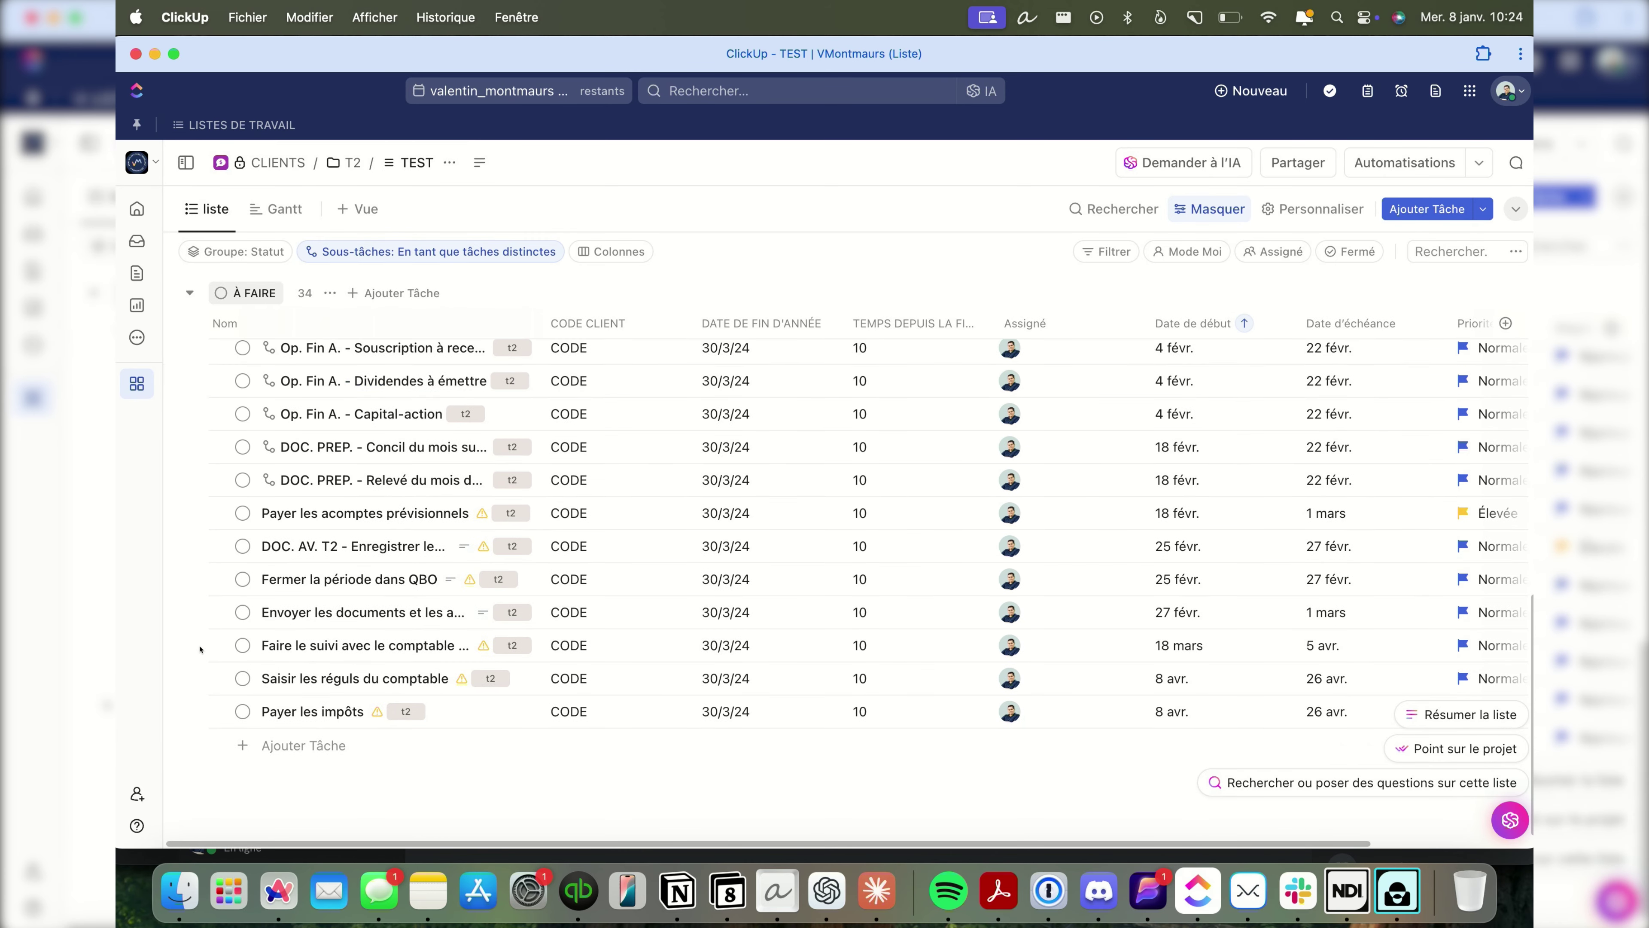
{"action": "scroll", "coordinate": [201, 648], "scroll_direction": "up", "scroll_amount": 15}
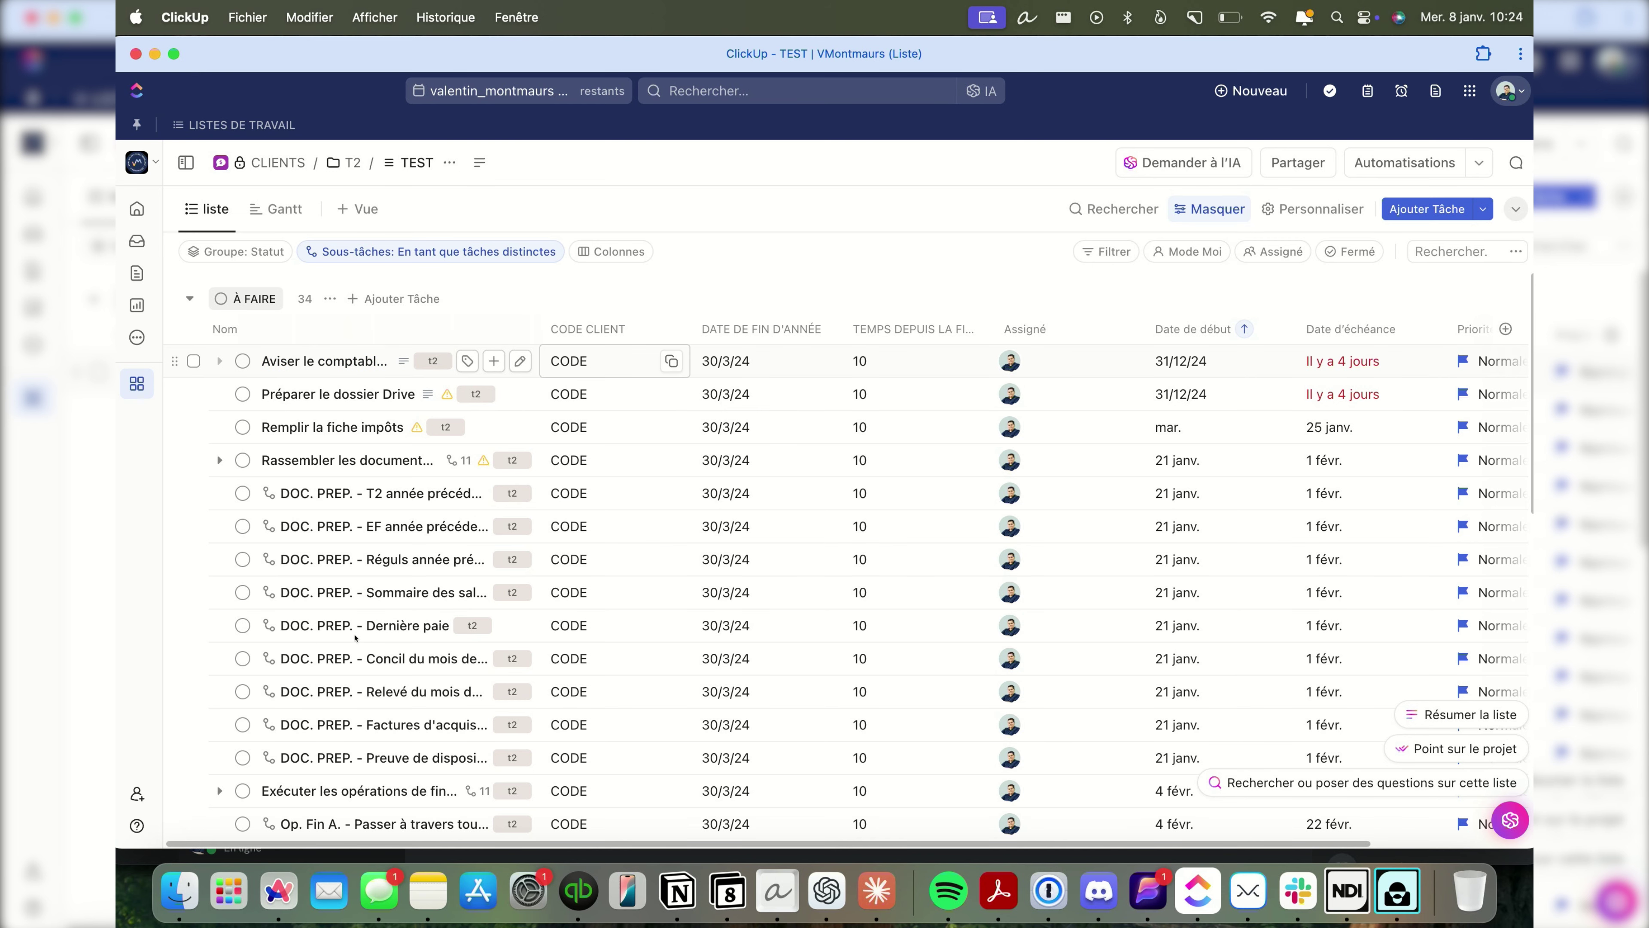
{"action": "key", "text": "Down"}
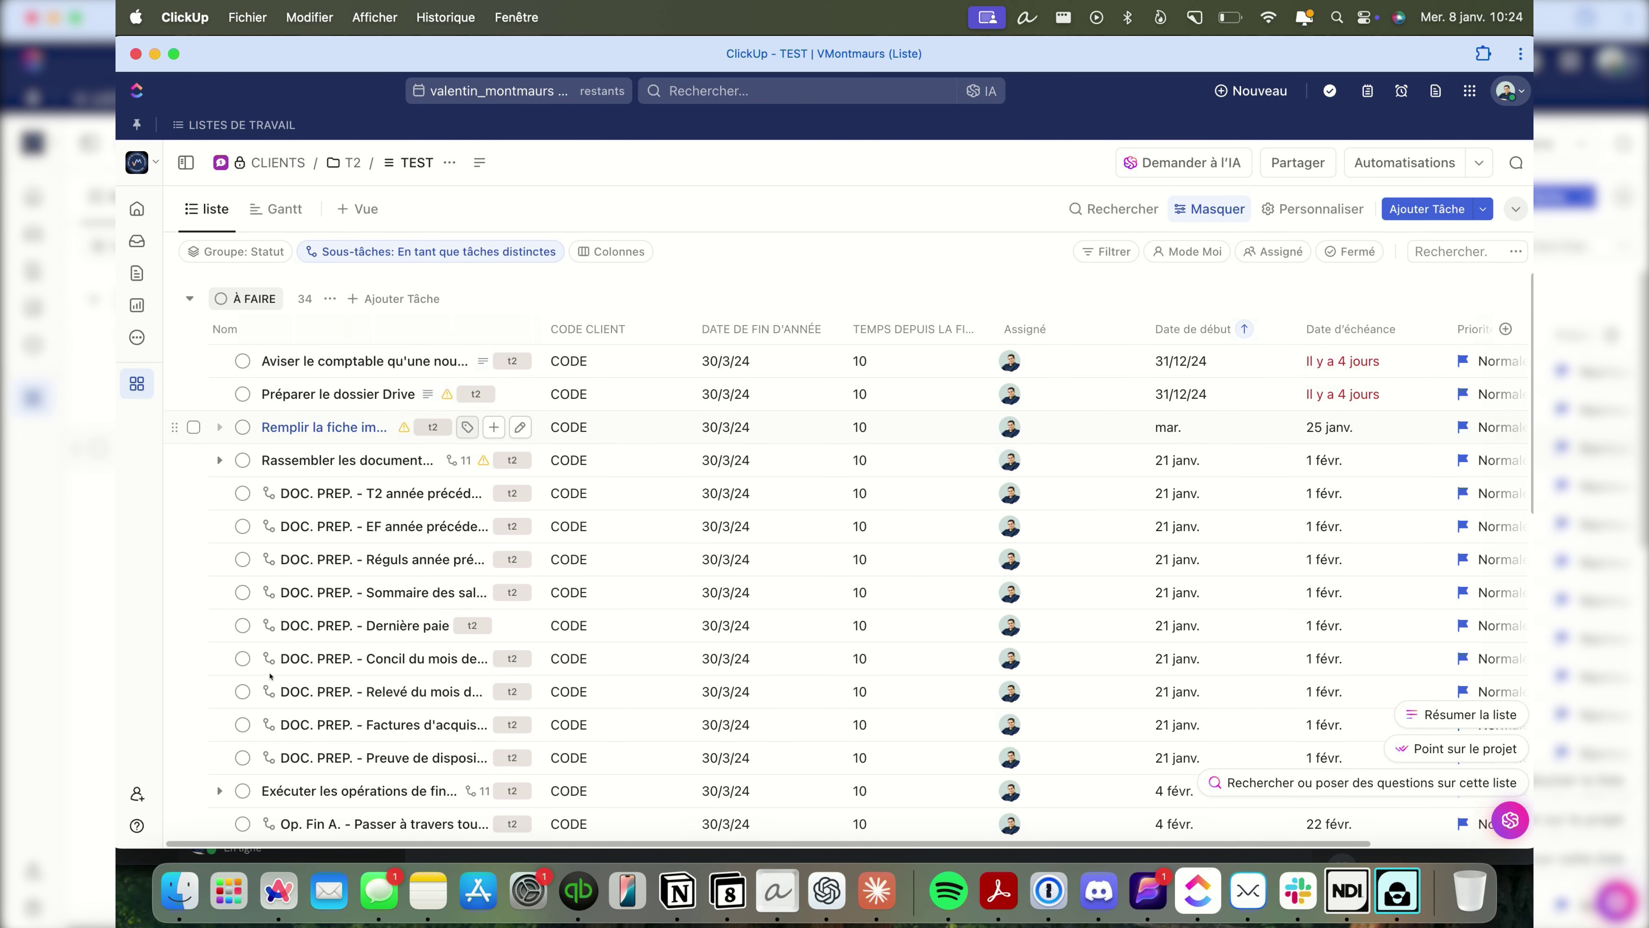
{"action": "key", "text": "Down"}
{"action": "key", "text": "Down"}
{"action": "scroll", "coordinate": [344, 669], "scroll_direction": "down", "scroll_amount": 4}
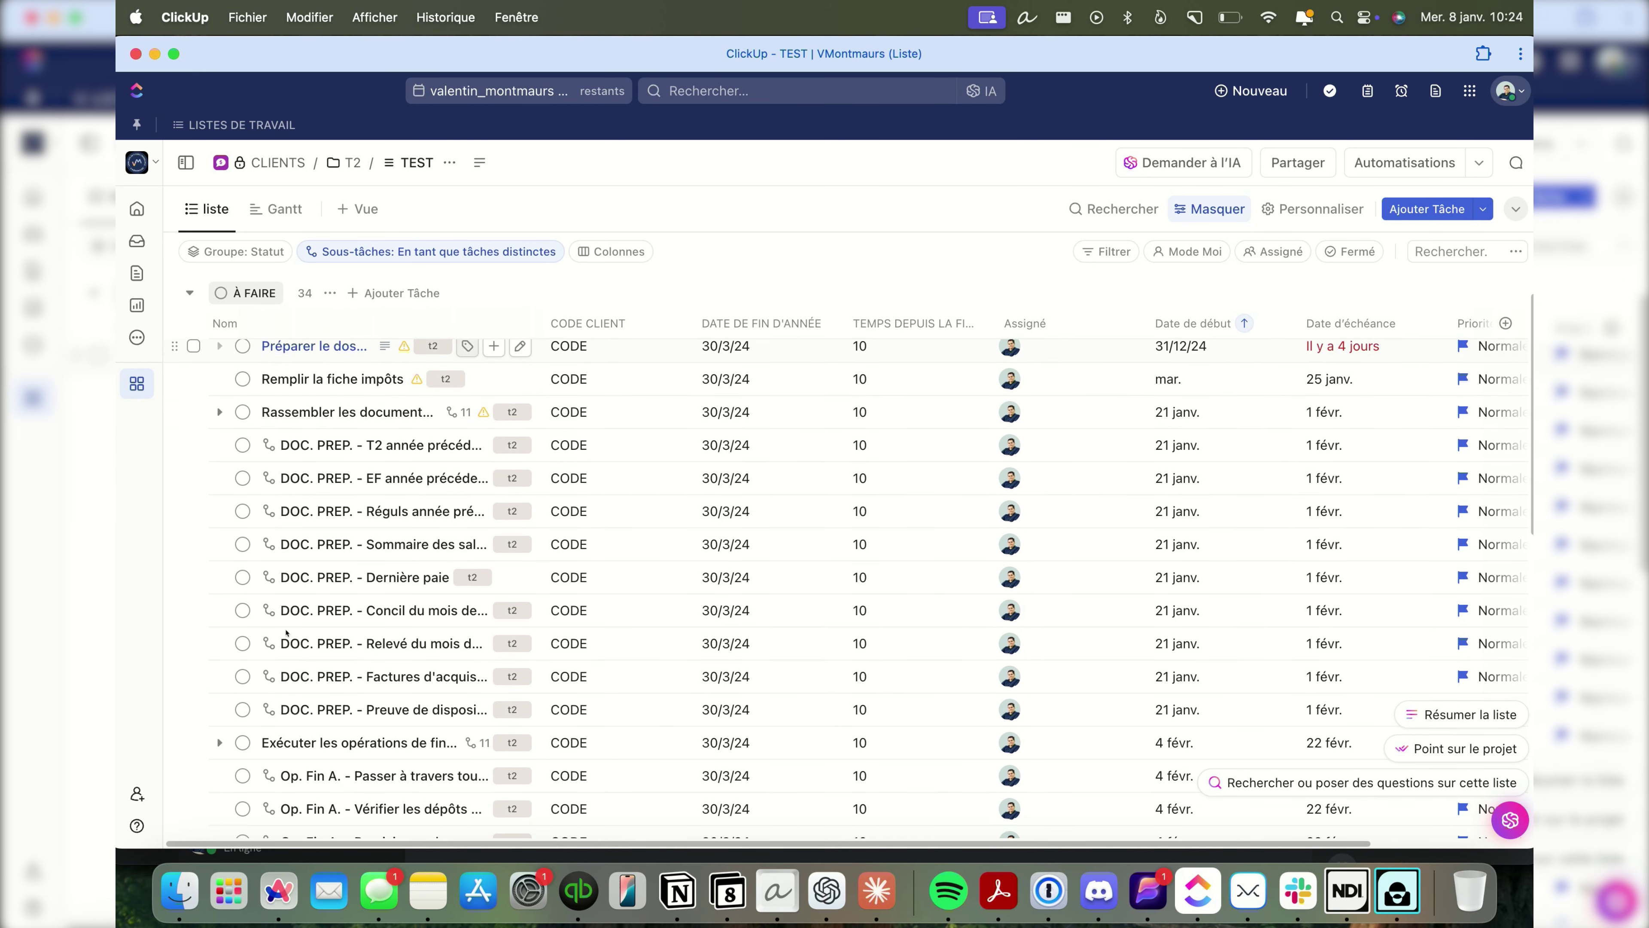
{"action": "scroll", "coordinate": [363, 662], "scroll_direction": "up", "scroll_amount": 4}
{"action": "key", "text": "Up"}
{"action": "key", "text": "Up"}
{"action": "key", "text": "Up"}
{"action": "key", "text": "Up"}
Examine the TEST list's columns, from client code and year-end date to start and due dates
{"action": "key", "text": "Right"}
{"action": "key", "text": "Right"}
{"action": "key", "text": "Left"}
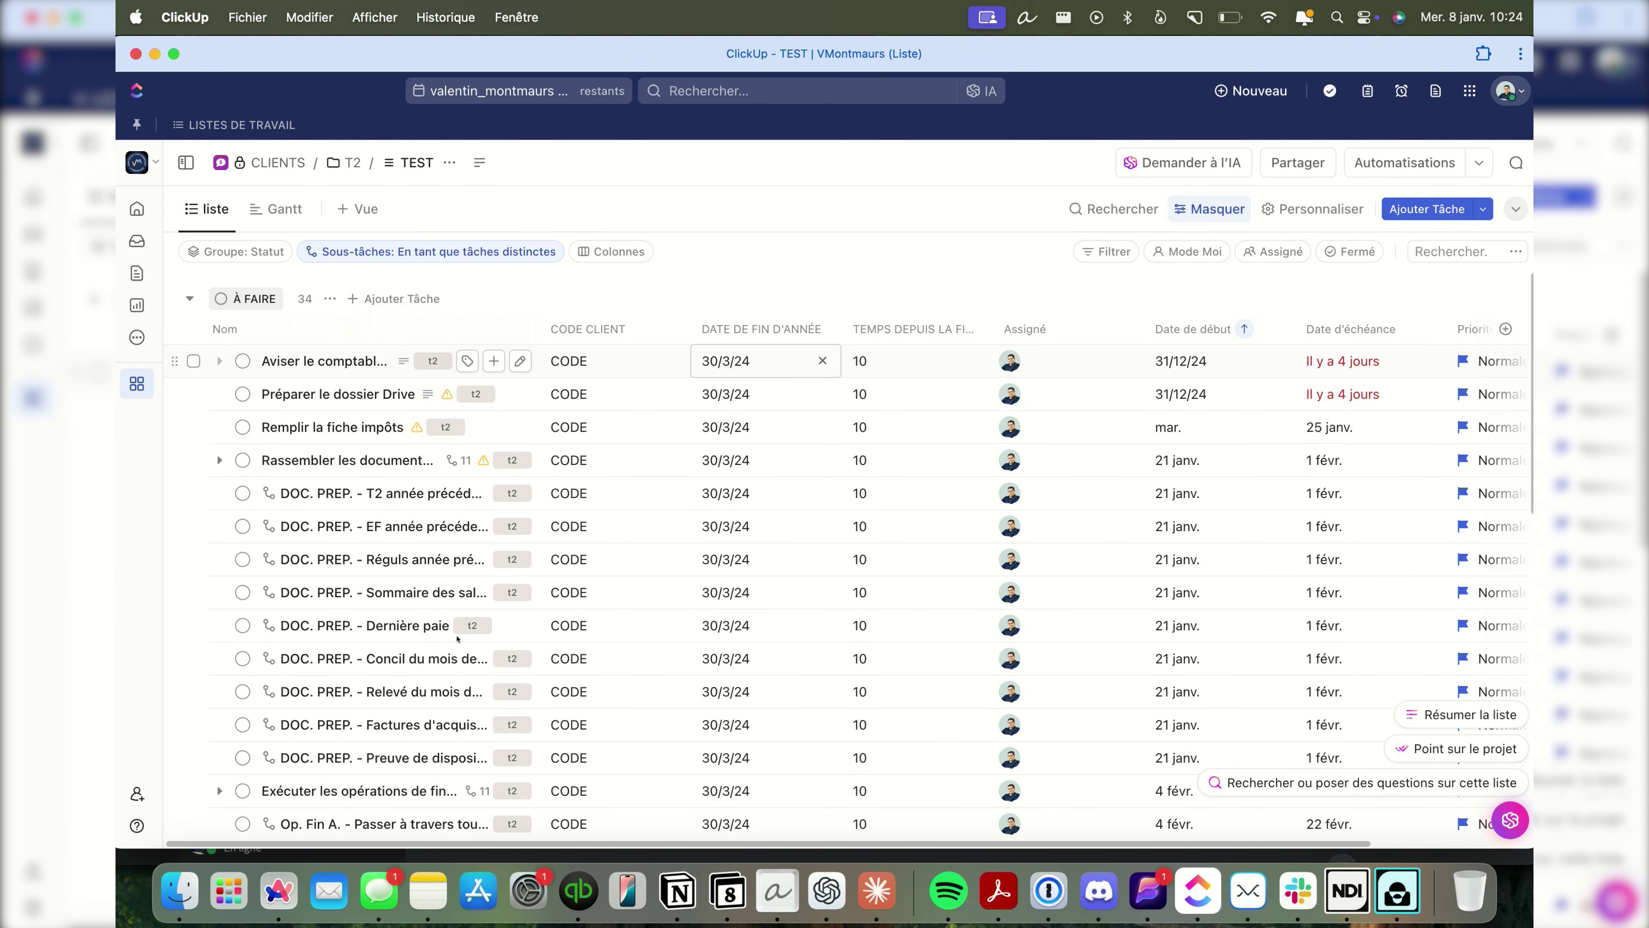
{"action": "key", "text": "Right"}
{"action": "key", "text": "Right"}
{"action": "key", "text": "Right"}
{"action": "key", "text": "Right"}
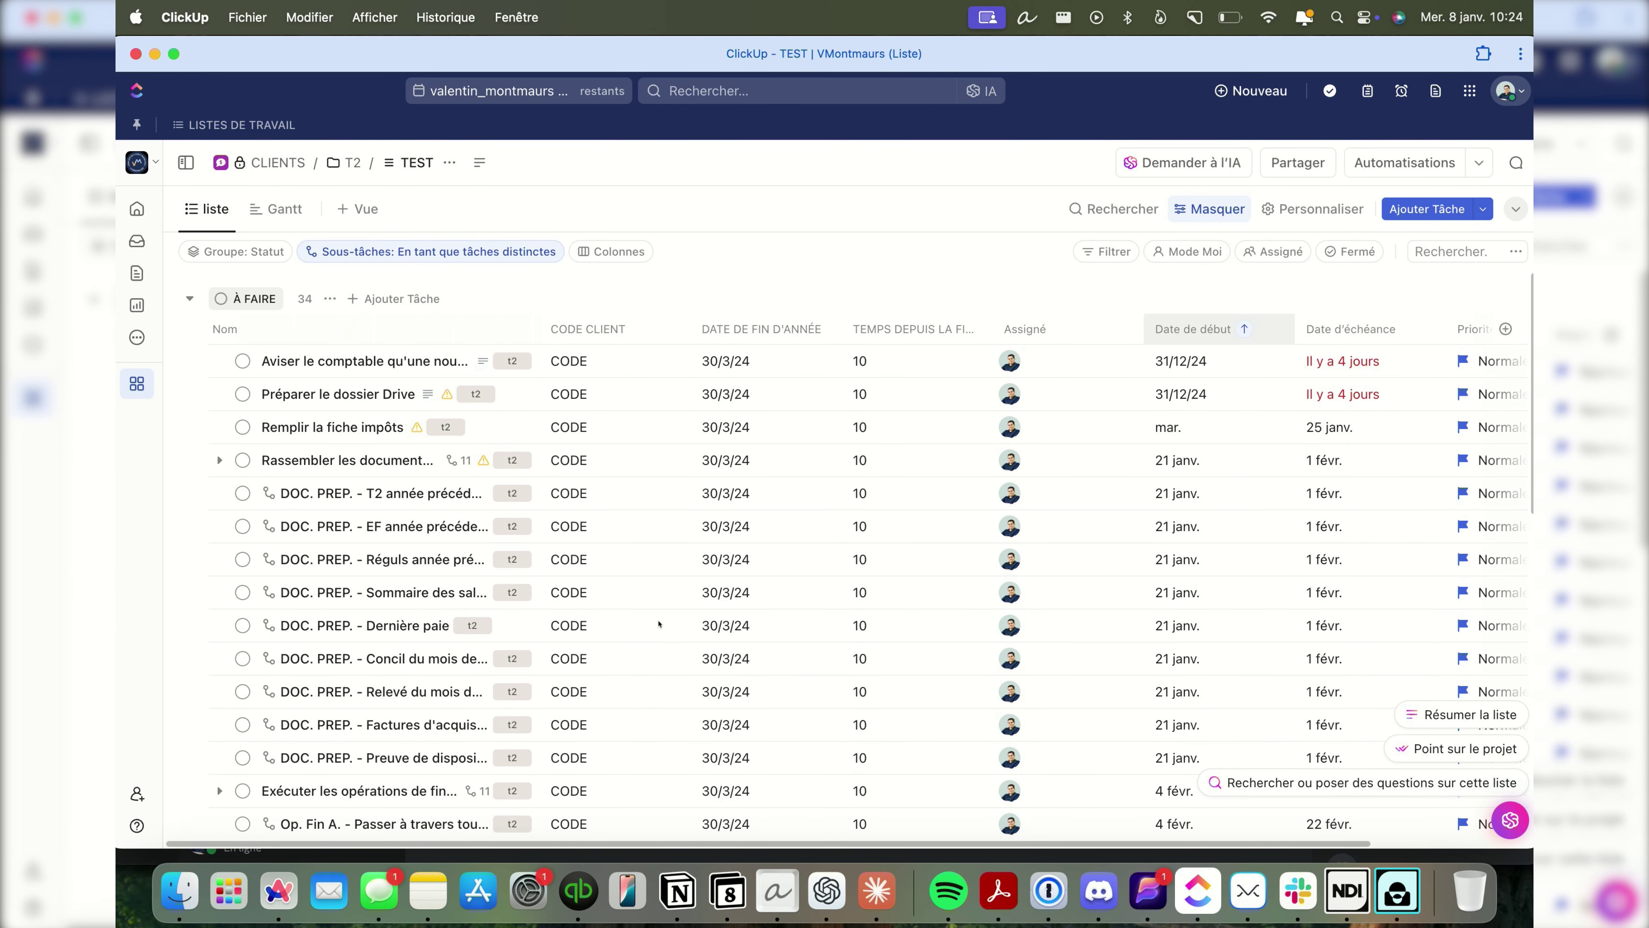
{"action": "key", "text": "Left"}
{"action": "key", "text": "Left"}
{"action": "key", "text": "Left"}
{"action": "key", "text": "Left"}
{"action": "key", "text": "Left"}
{"action": "key", "text": "Escape"}
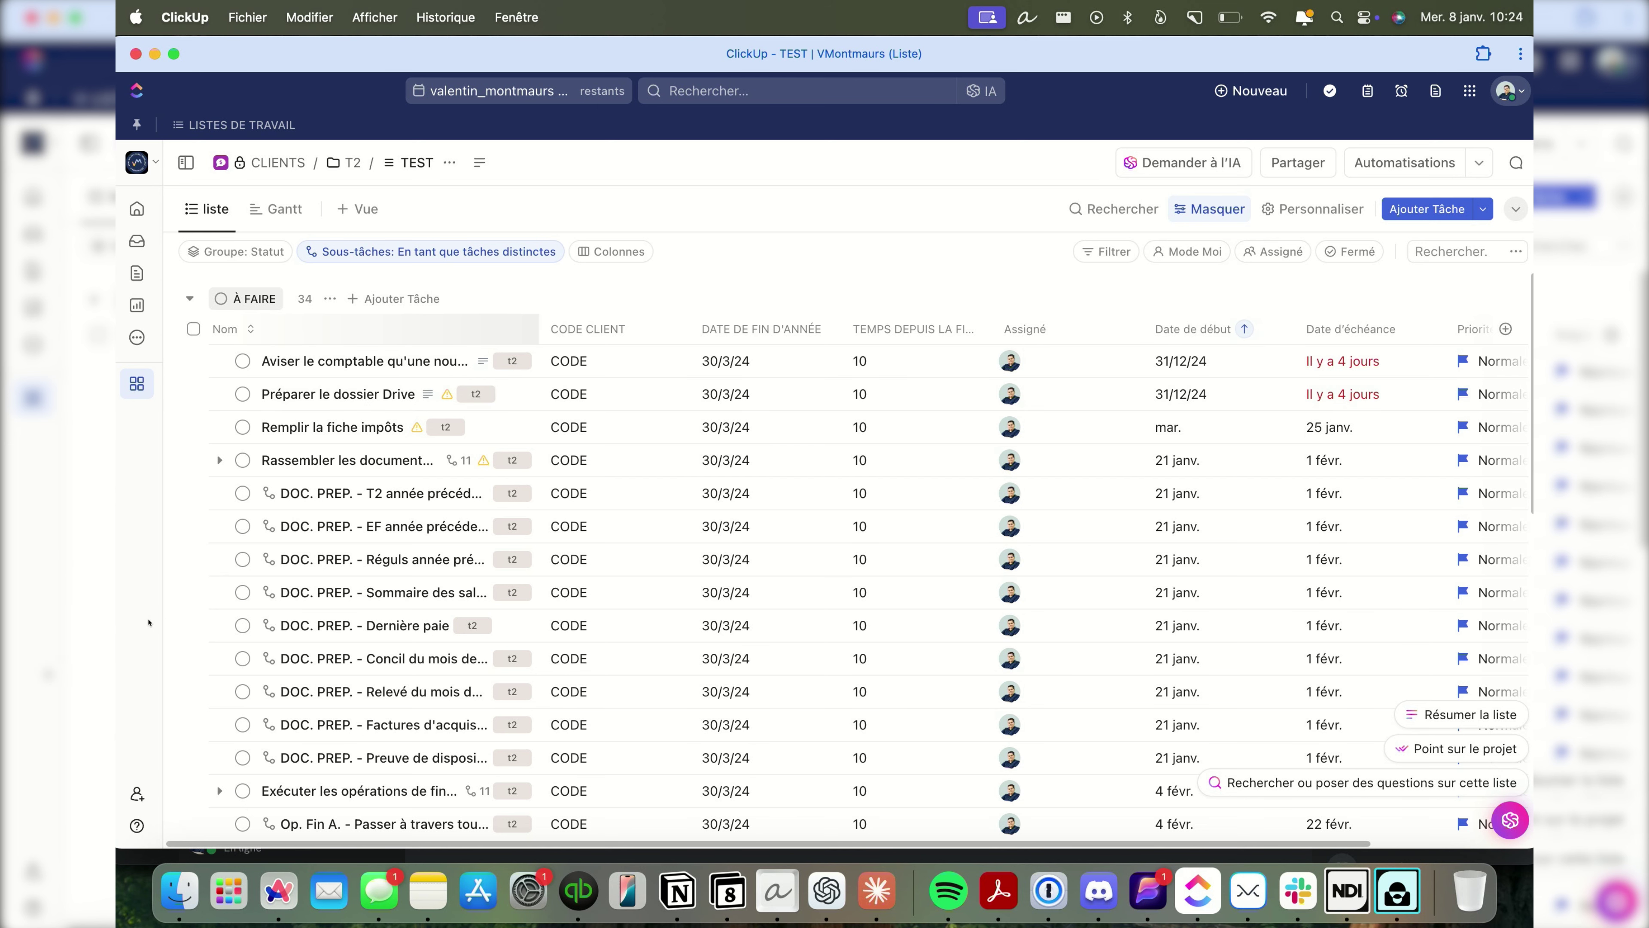
Select every task in the TEST list and set their DATE DE FIN D'ANNÉE field to 31/12/2024
{"action": "key", "text": "super+a"}
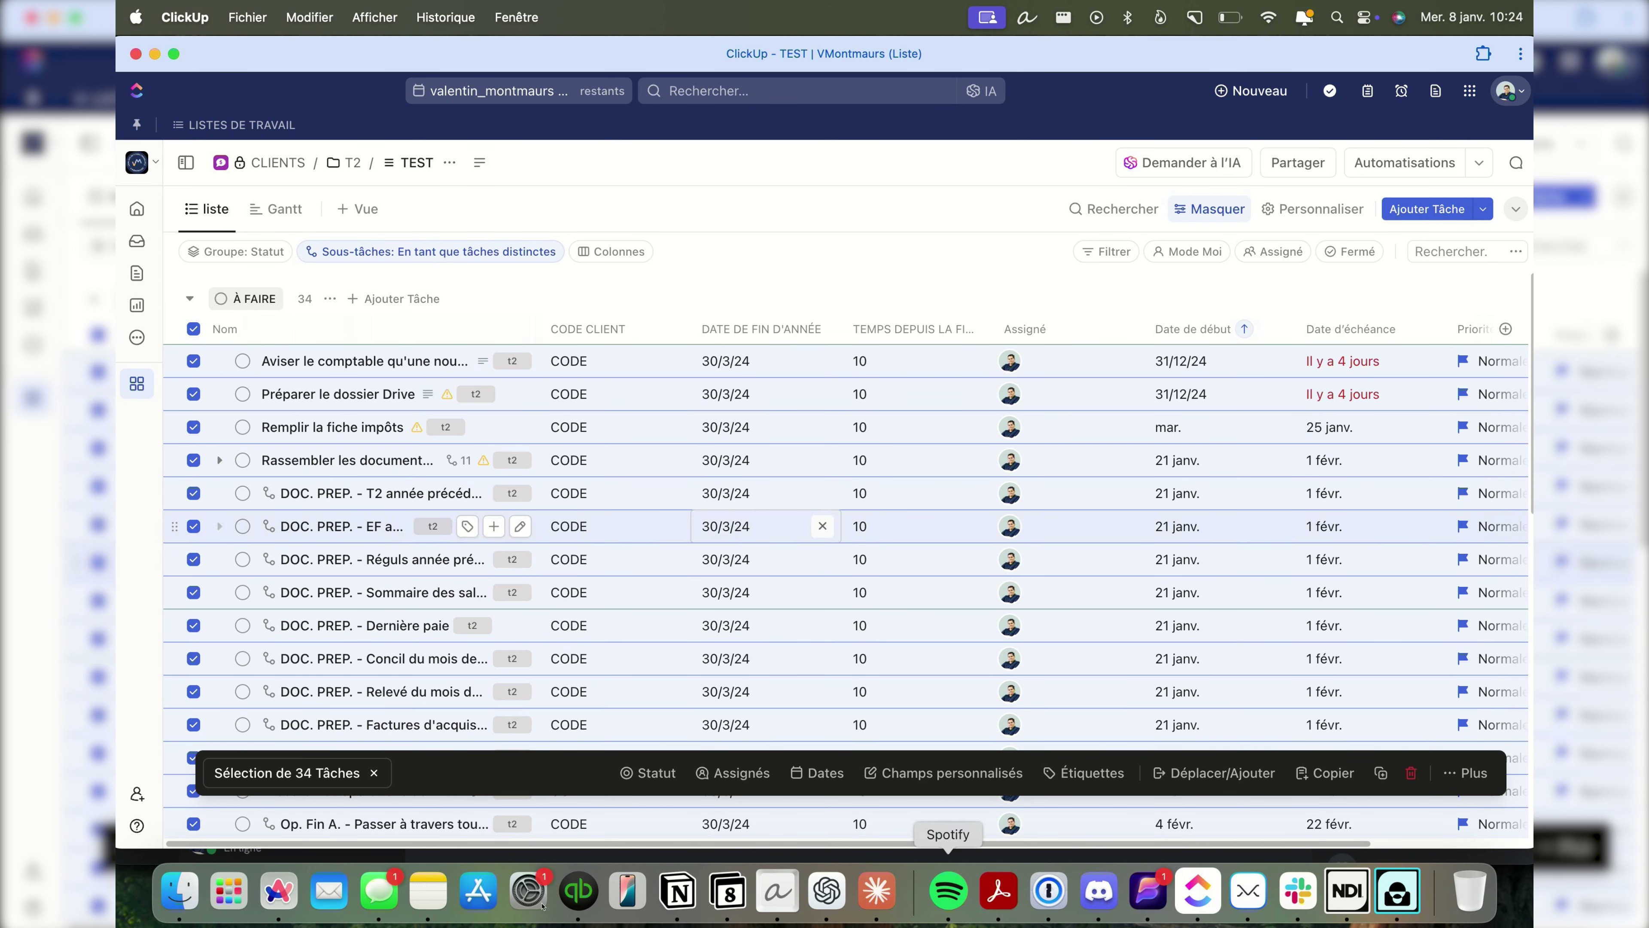
{"action": "left_click", "coordinate": [943, 773]}
{"action": "key", "text": "Down"}
{"action": "key", "text": "Down"}
{"action": "key", "text": "Return"}
{"action": "left_click", "coordinate": [967, 644]}
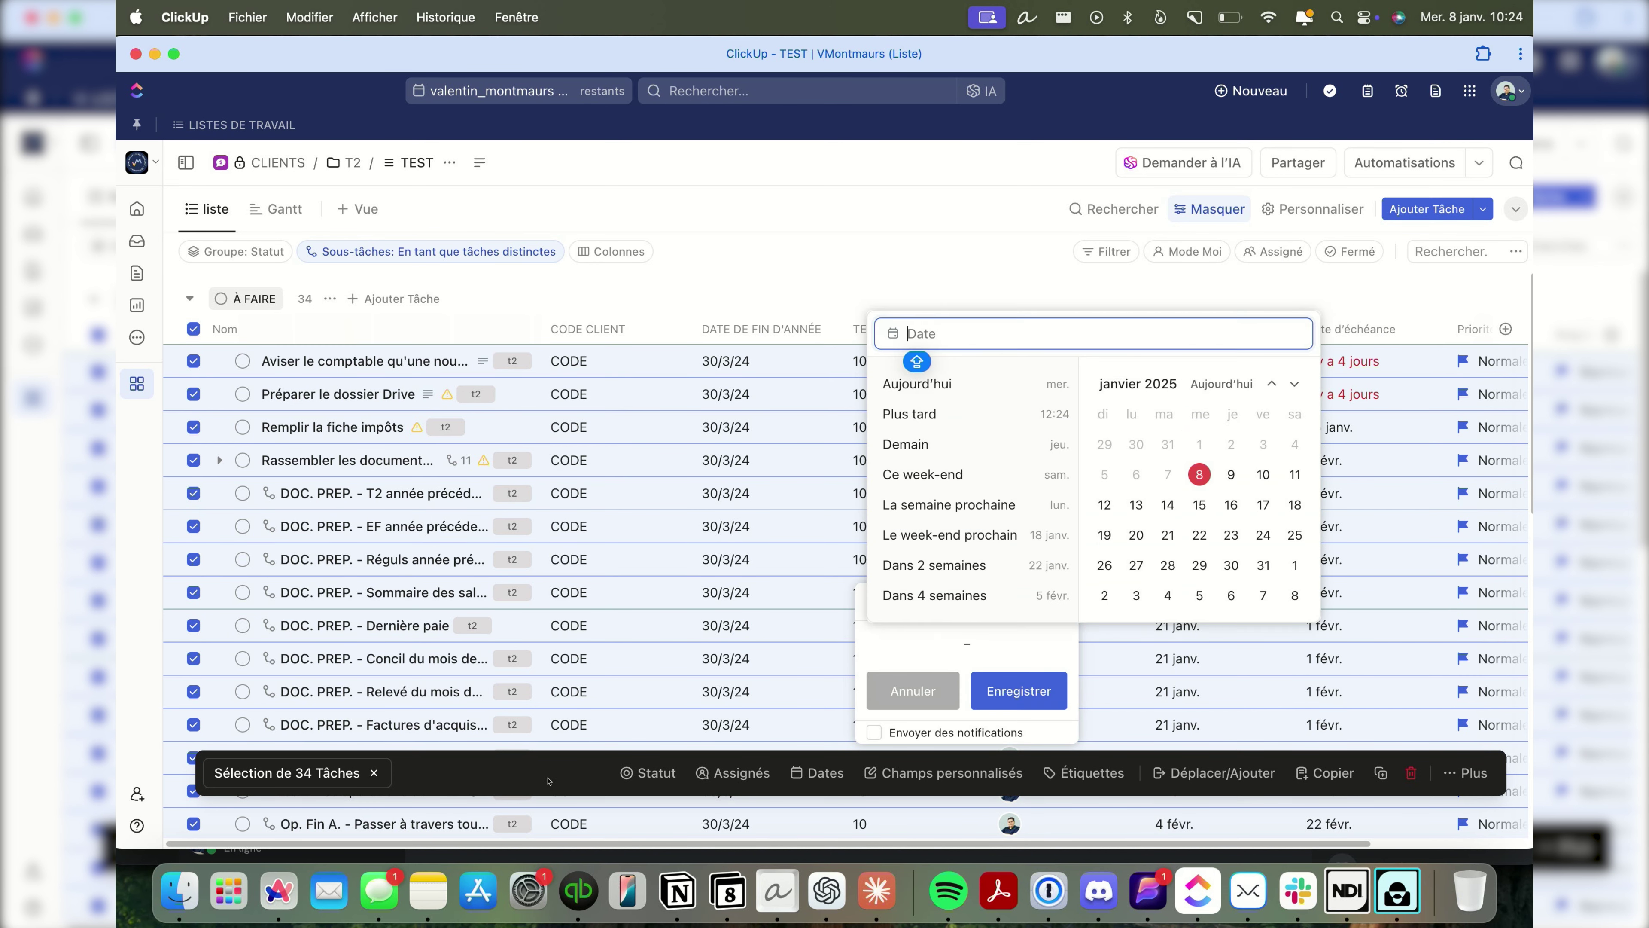
{"action": "left_click", "coordinate": [1168, 444]}
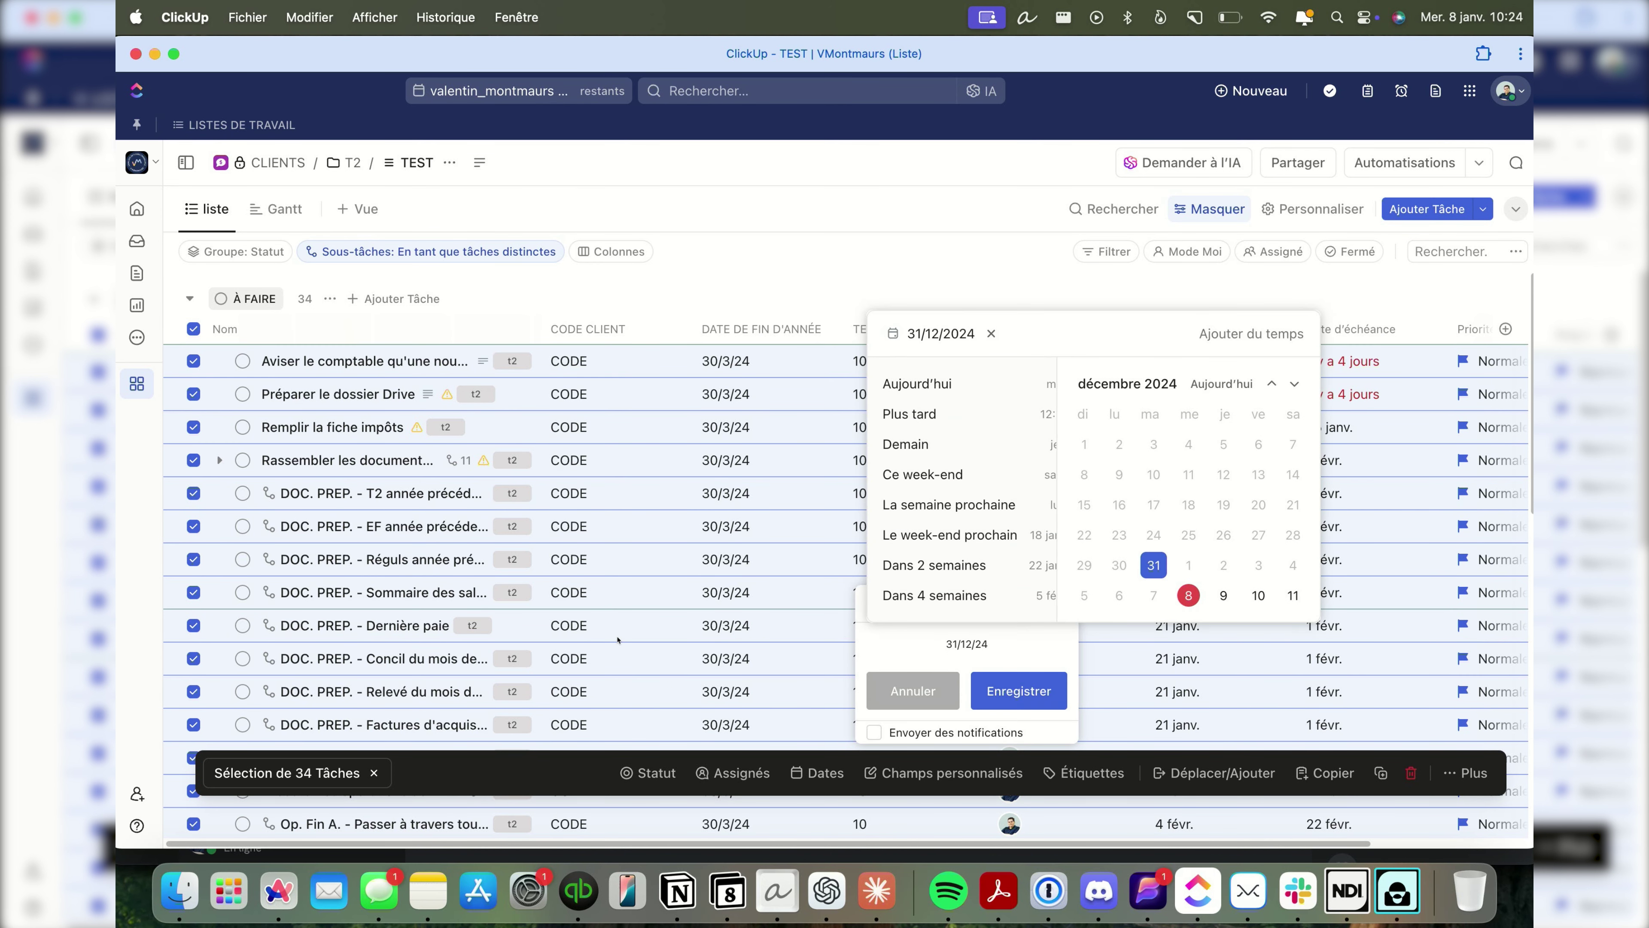
{"action": "key", "text": "Return"}
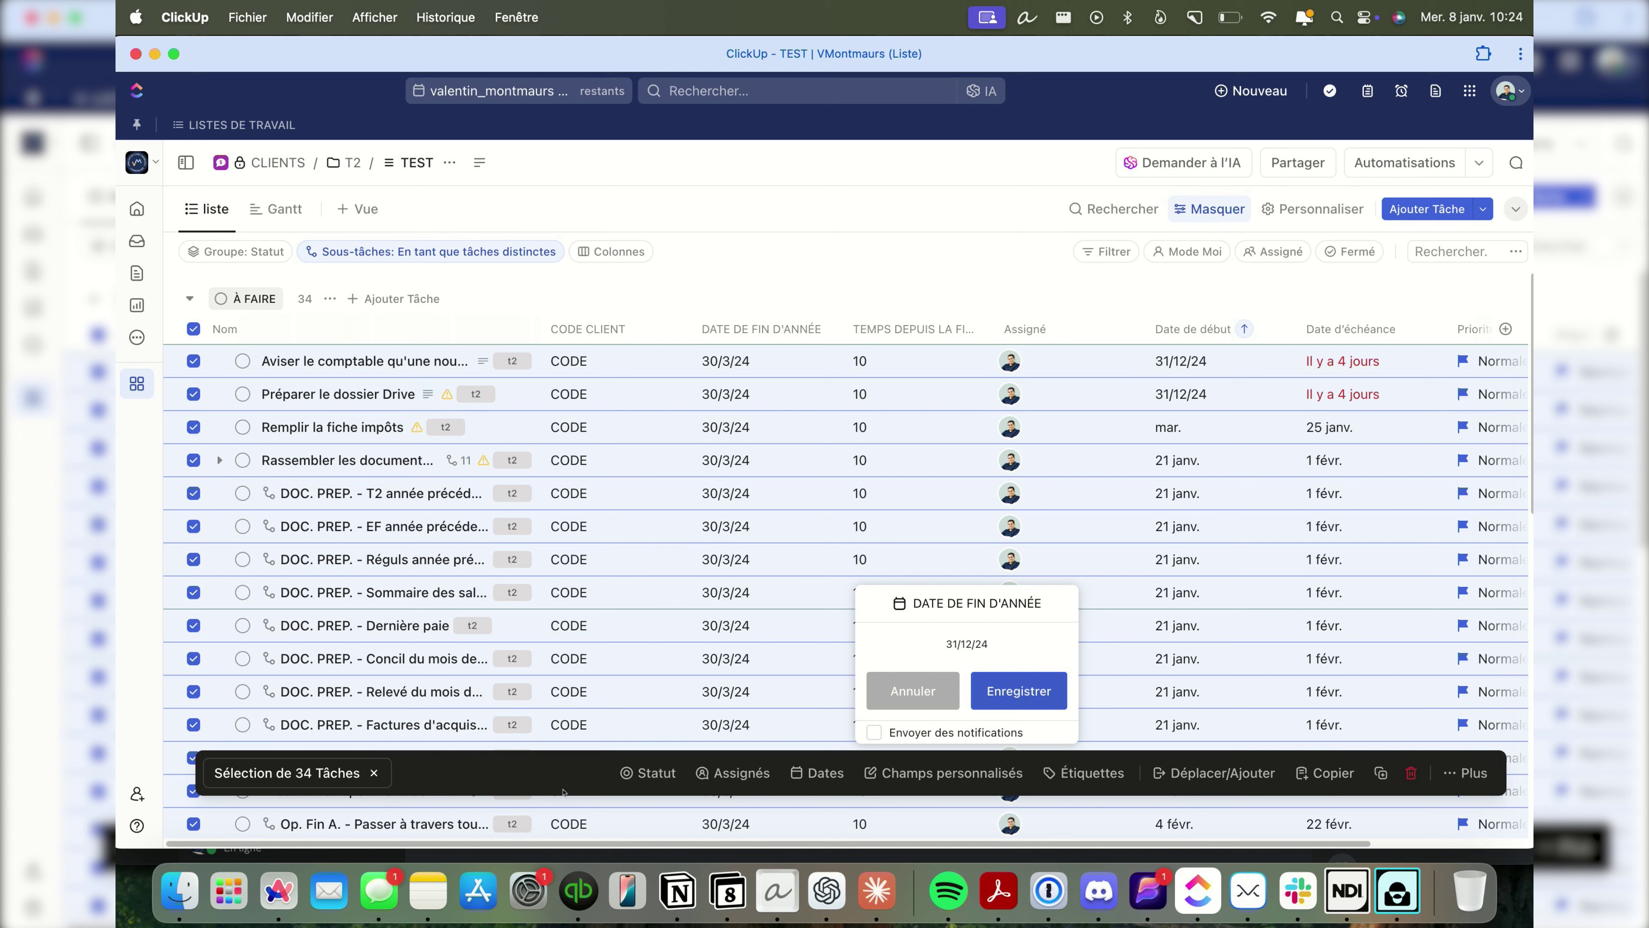
{"action": "scroll", "coordinate": [500, 744], "scroll_direction": "down", "scroll_amount": 6}
{"action": "scroll", "coordinate": [500, 744], "scroll_direction": "down", "scroll_amount": 5}
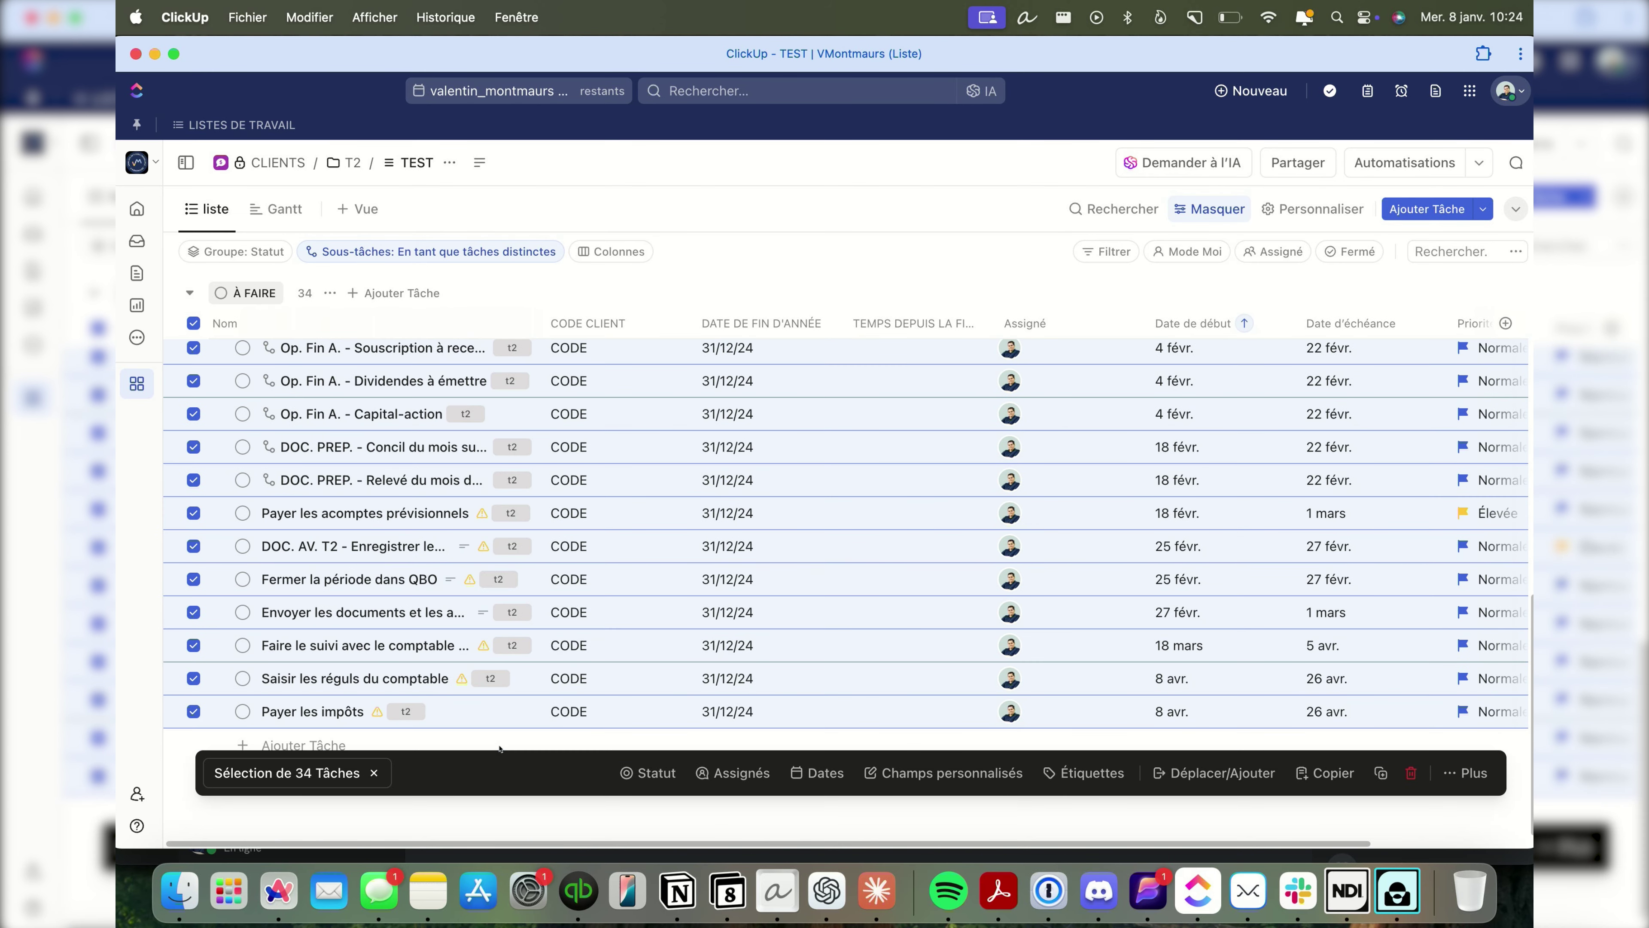
Set the CODE CLIENT field of all selected tasks to TEST
{"action": "scroll", "coordinate": [501, 747], "scroll_direction": "up", "scroll_amount": 15}
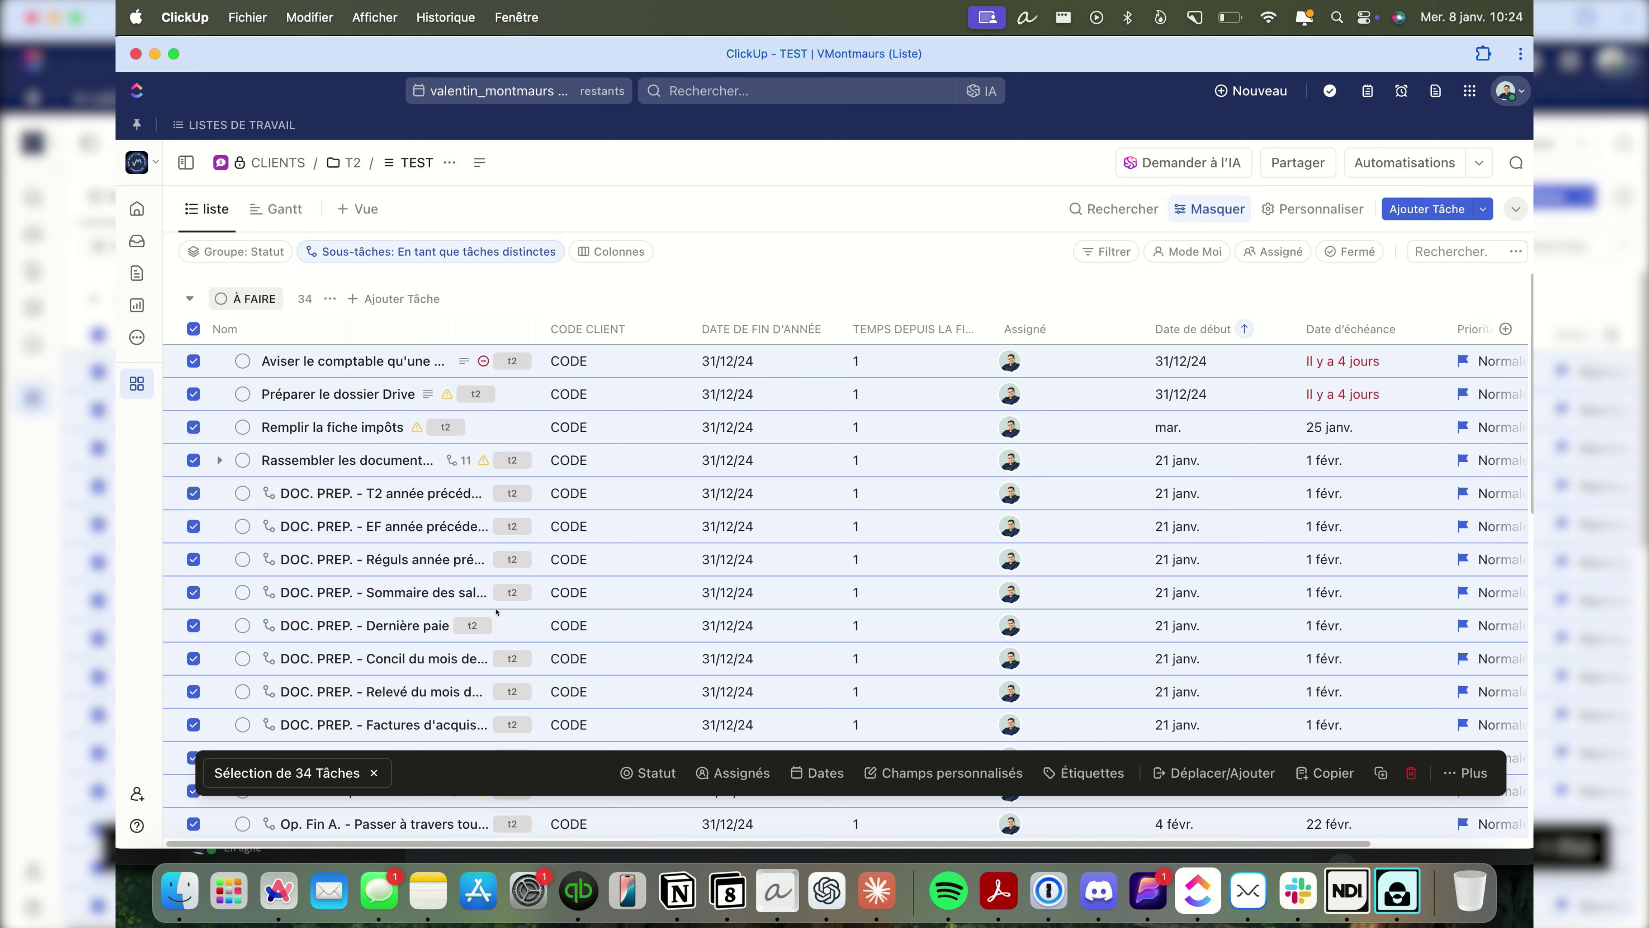
{"action": "left_click", "coordinate": [944, 772]}
{"action": "left_click", "coordinate": [909, 727]}
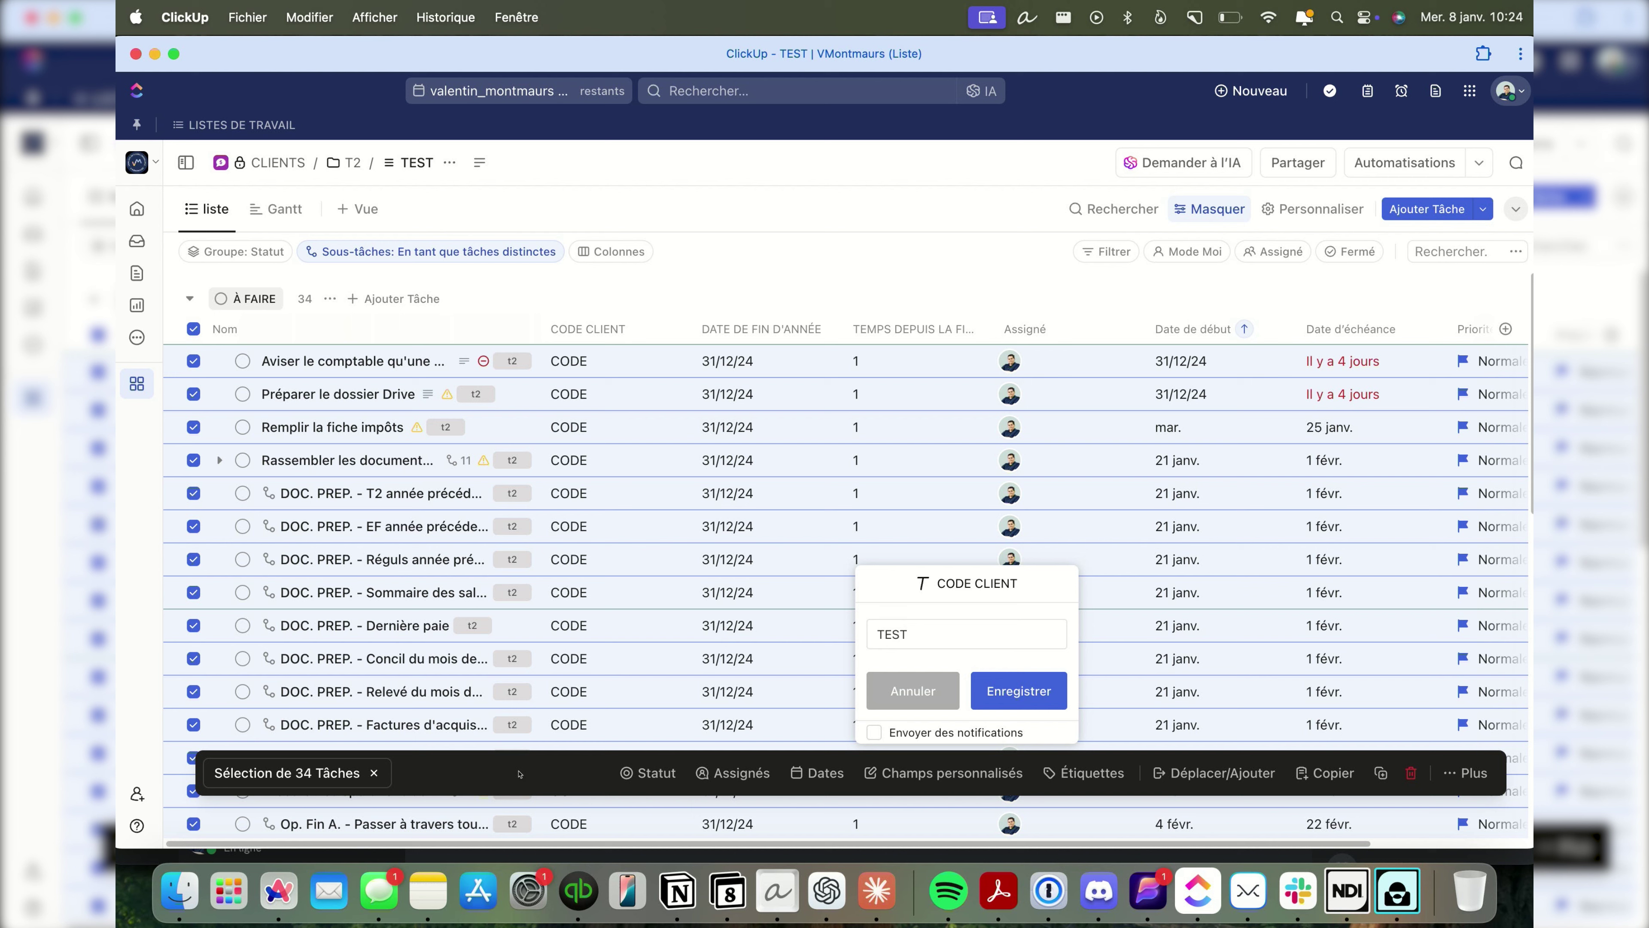
{"action": "key", "text": "Return"}
Check the client codes, dates and priorities throughout the TEST list and clear the task selection
{"action": "scroll", "coordinate": [367, 657], "scroll_direction": "down", "scroll_amount": 10}
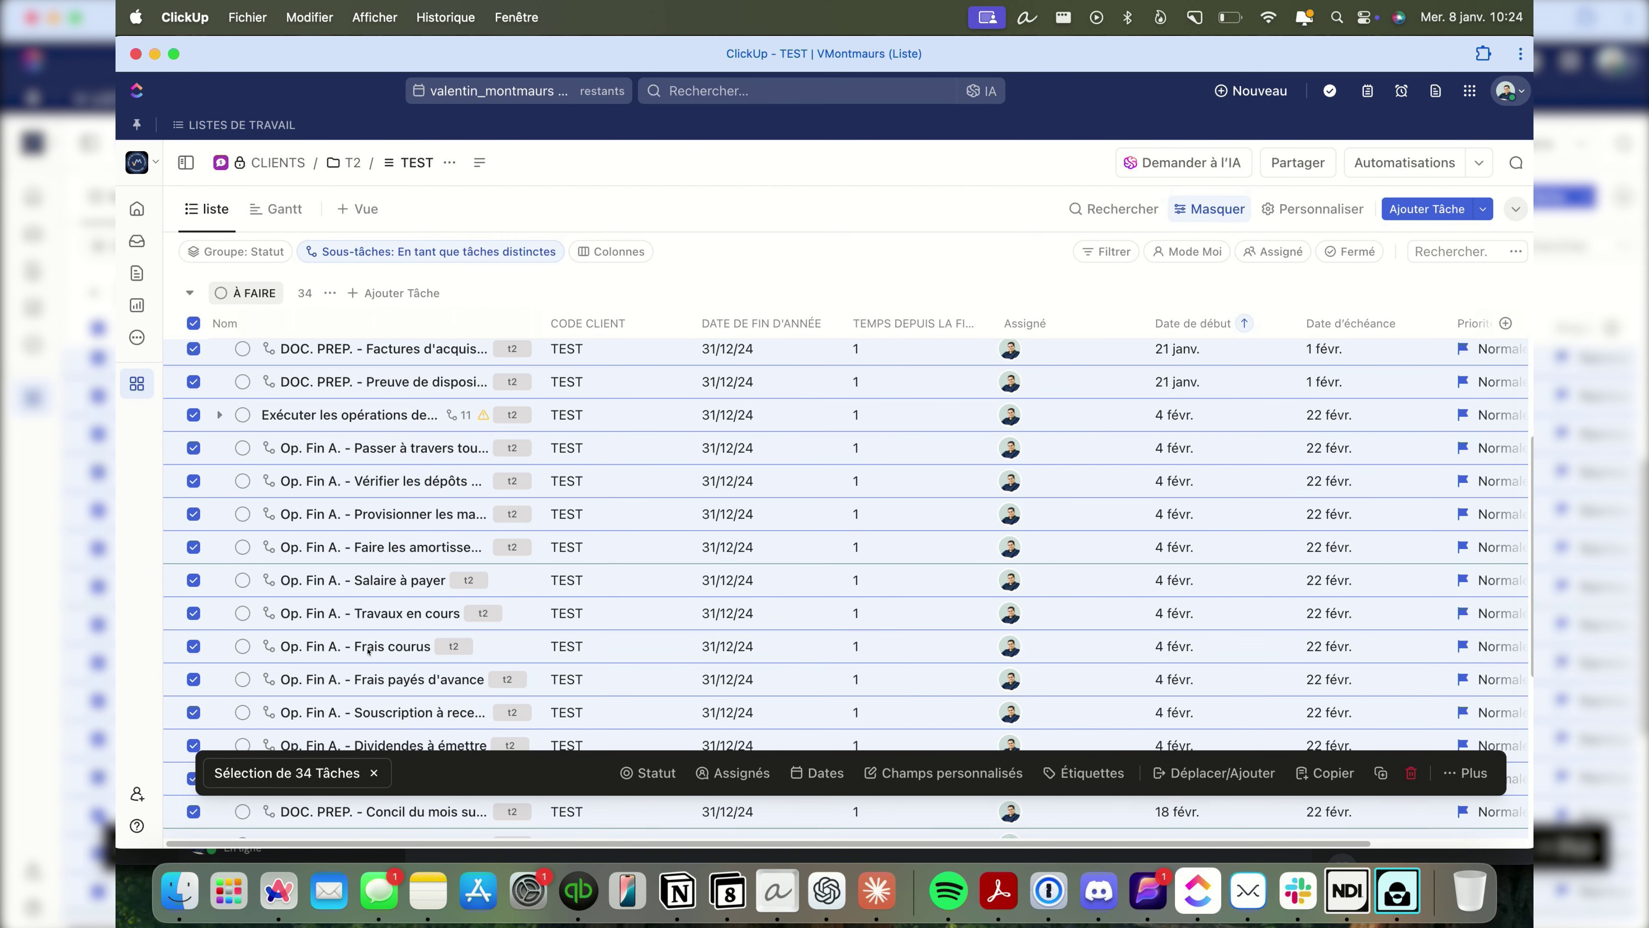
{"action": "scroll", "coordinate": [367, 658], "scroll_direction": "up", "scroll_amount": 15}
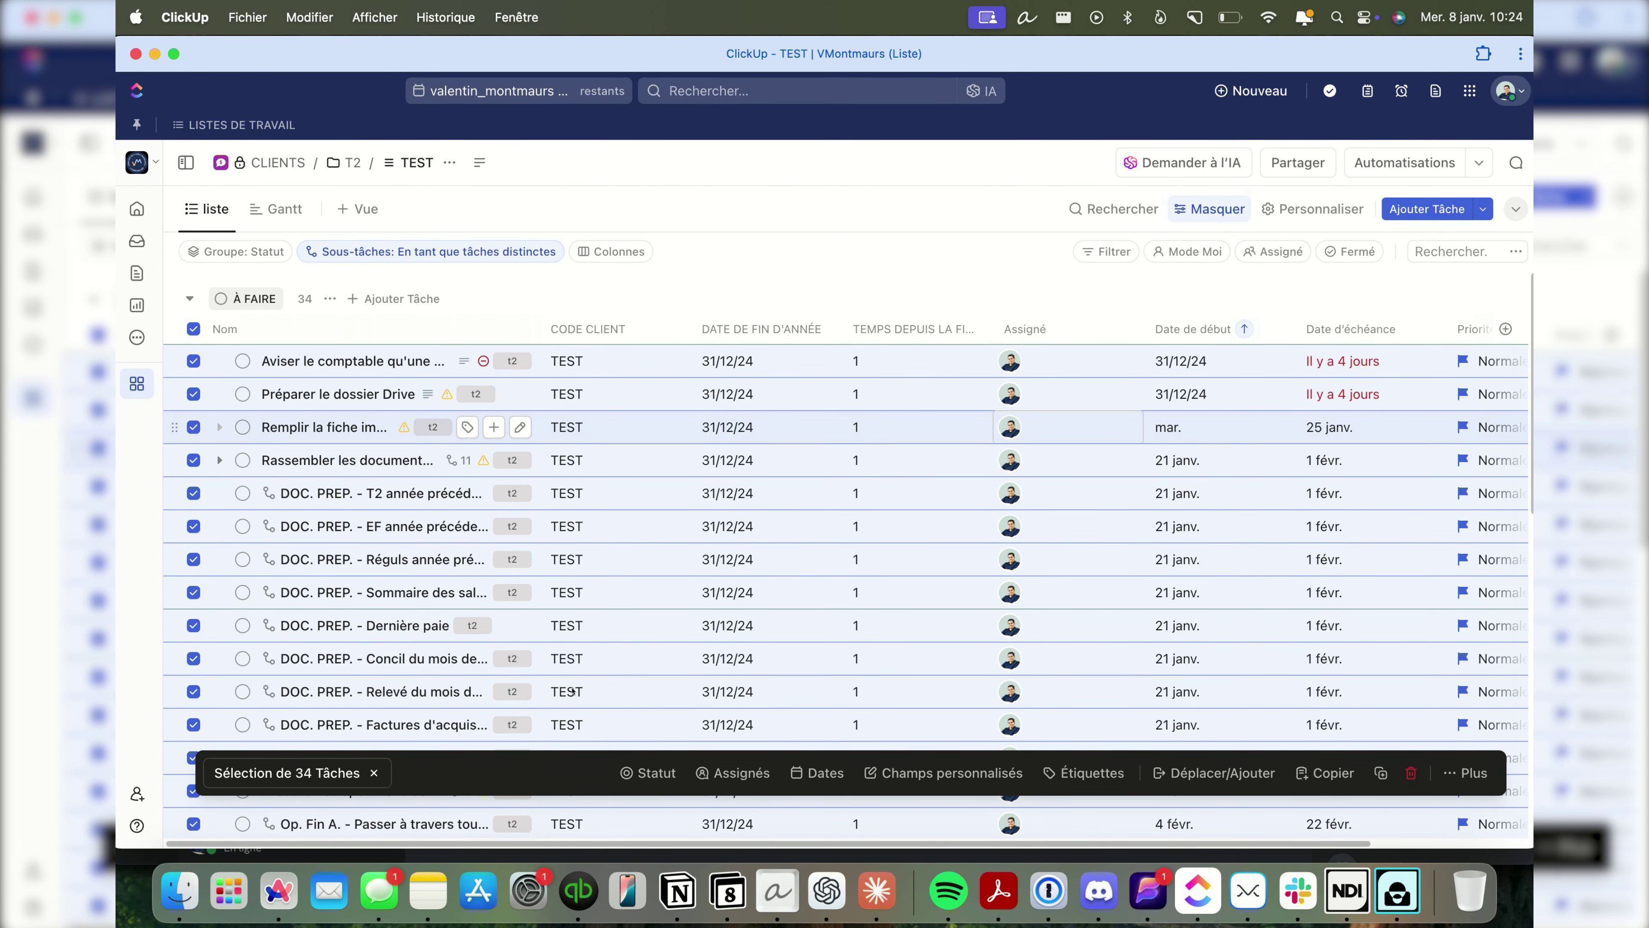
{"action": "scroll", "coordinate": [695, 712], "scroll_direction": "down", "scroll_amount": 2}
{"action": "scroll", "coordinate": [695, 713], "scroll_direction": "up", "scroll_amount": 2}
{"action": "scroll", "coordinate": [786, 760], "scroll_direction": "down", "scroll_amount": 10}
{"action": "scroll", "coordinate": [786, 760], "scroll_direction": "down", "scroll_amount": 1}
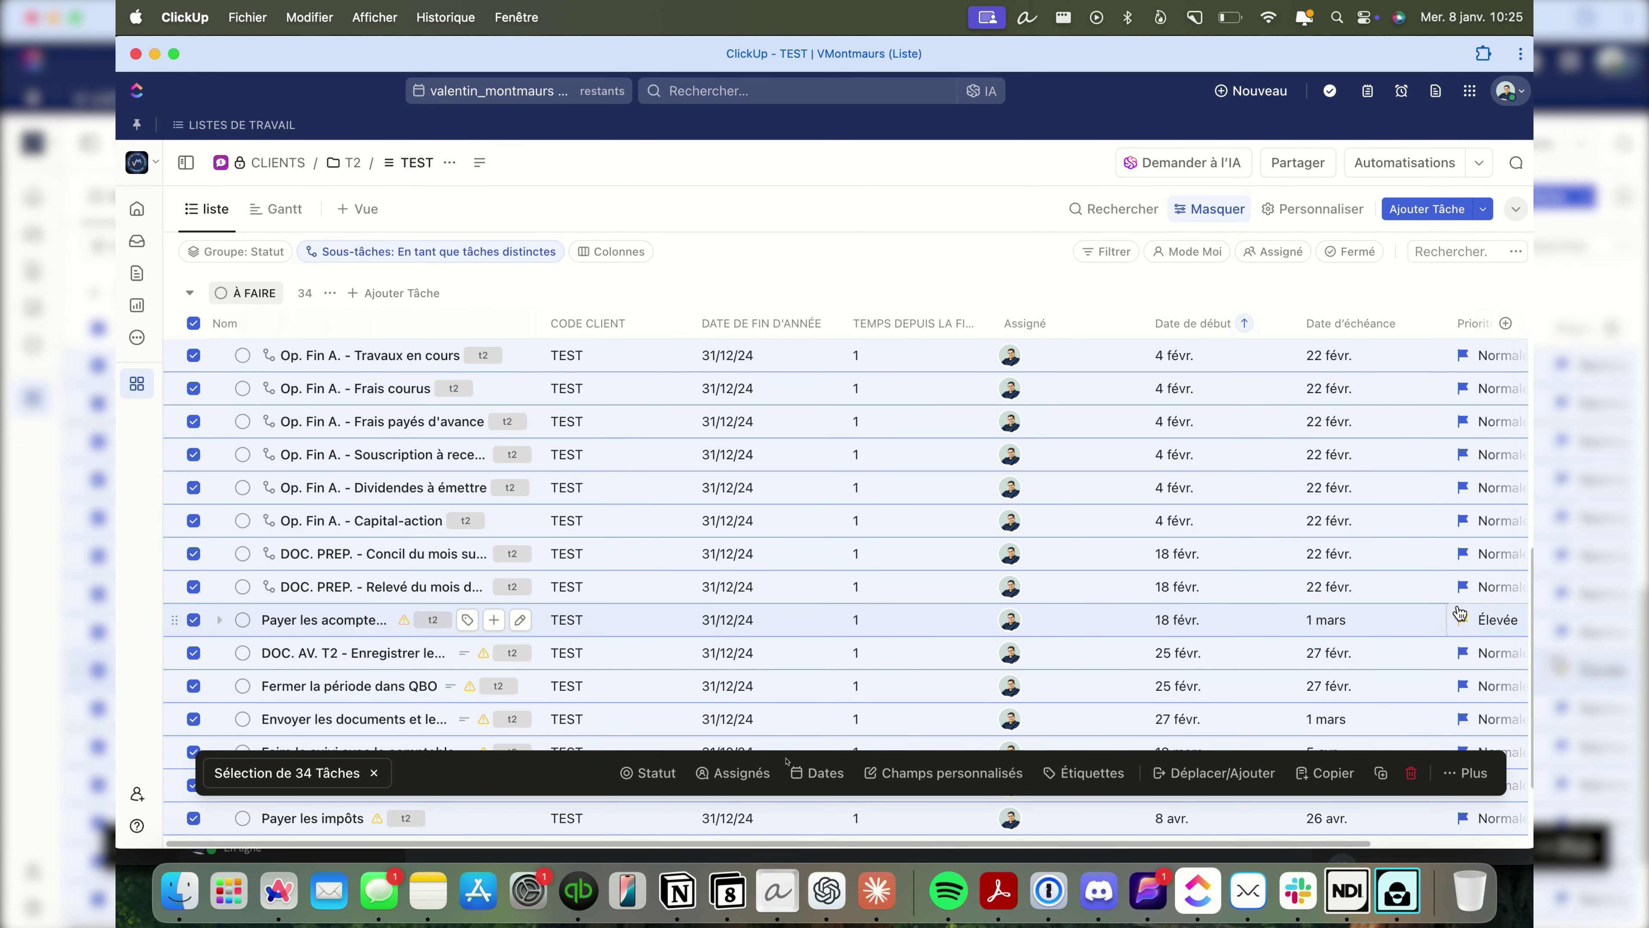
{"action": "scroll", "coordinate": [786, 760], "scroll_direction": "up", "scroll_amount": 10}
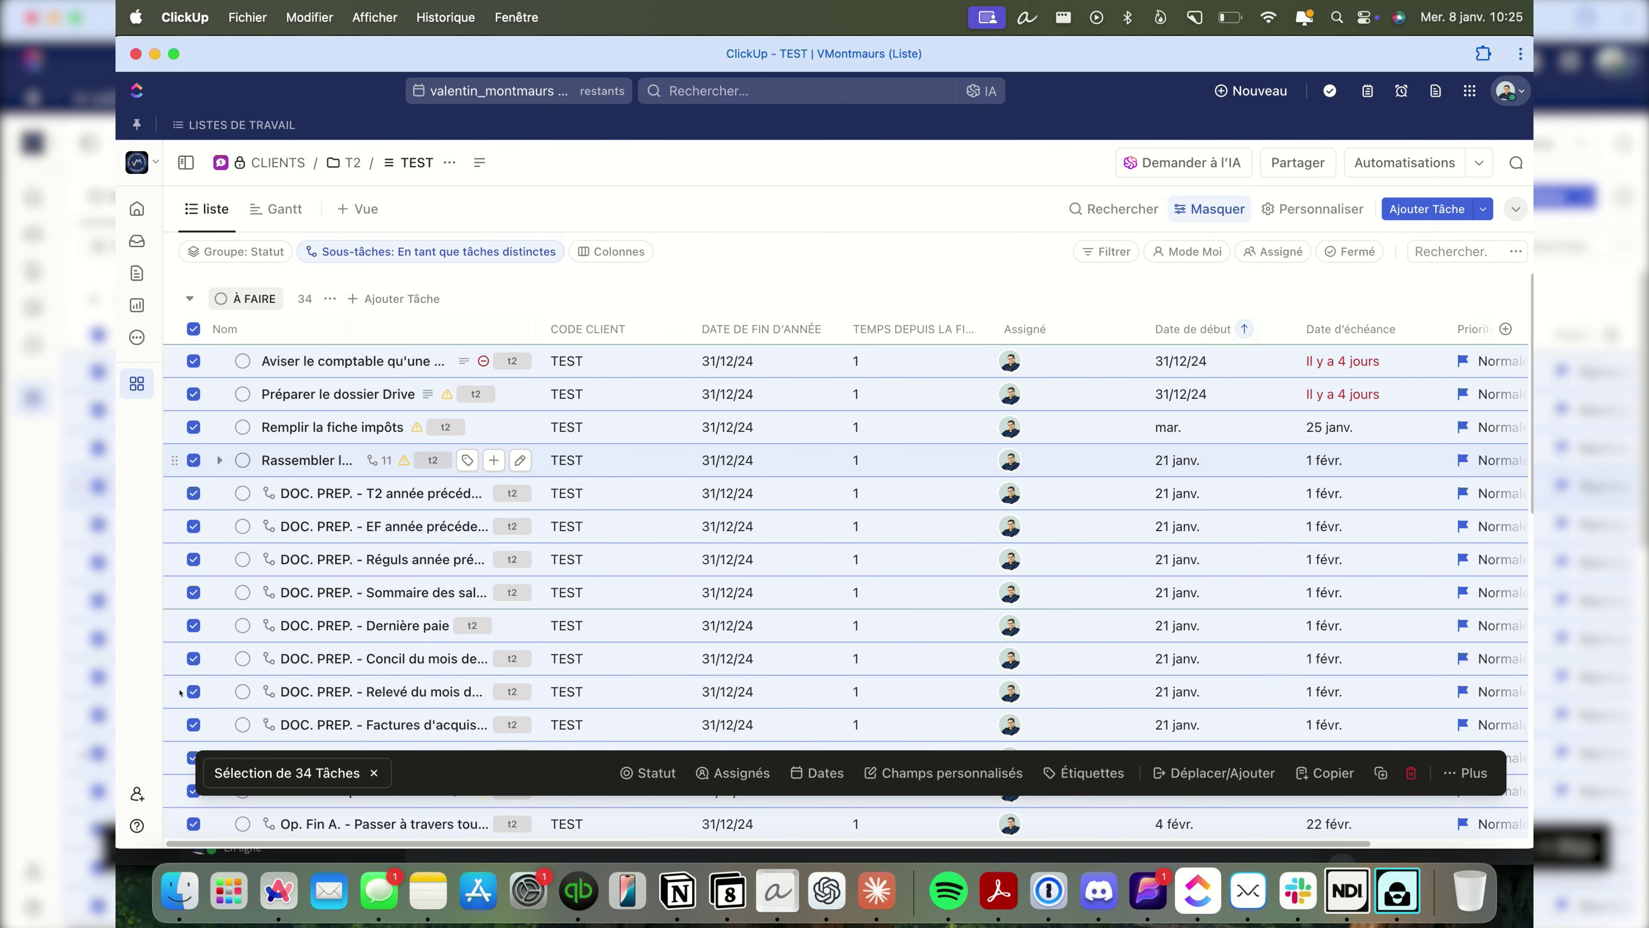
{"action": "scroll", "coordinate": [163, 563], "scroll_direction": "down", "scroll_amount": 4}
{"action": "scroll", "coordinate": [162, 563], "scroll_direction": "up", "scroll_amount": 4}
{"action": "scroll", "coordinate": [162, 563], "scroll_direction": "down", "scroll_amount": 10}
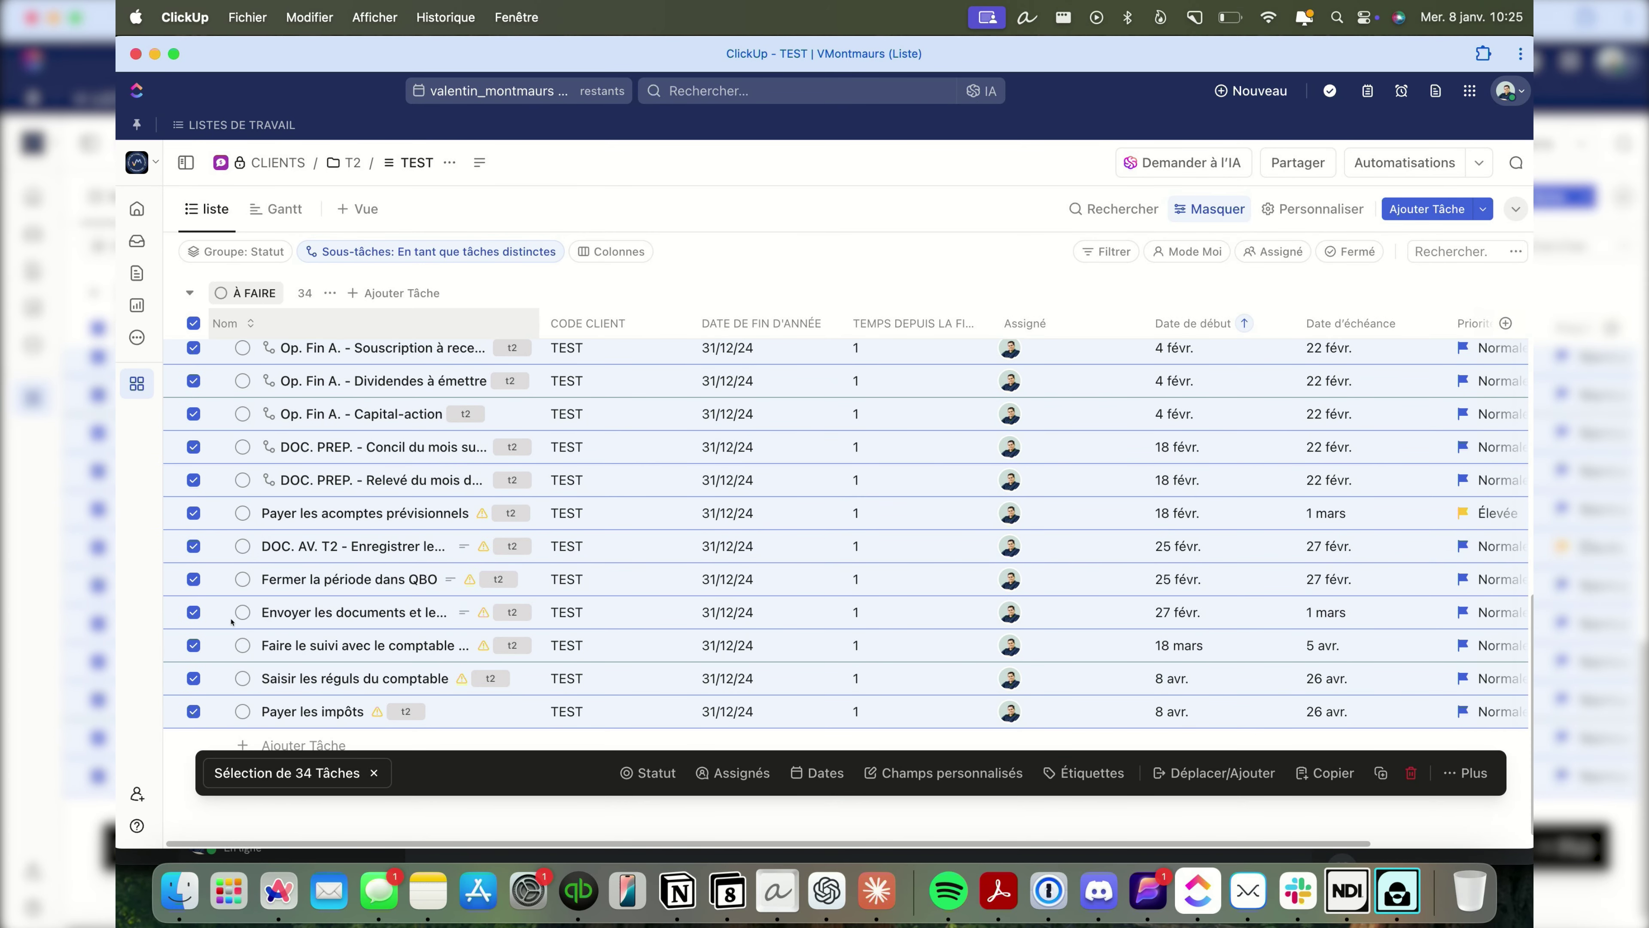
{"action": "scroll", "coordinate": [343, 615], "scroll_direction": "up", "scroll_amount": 10}
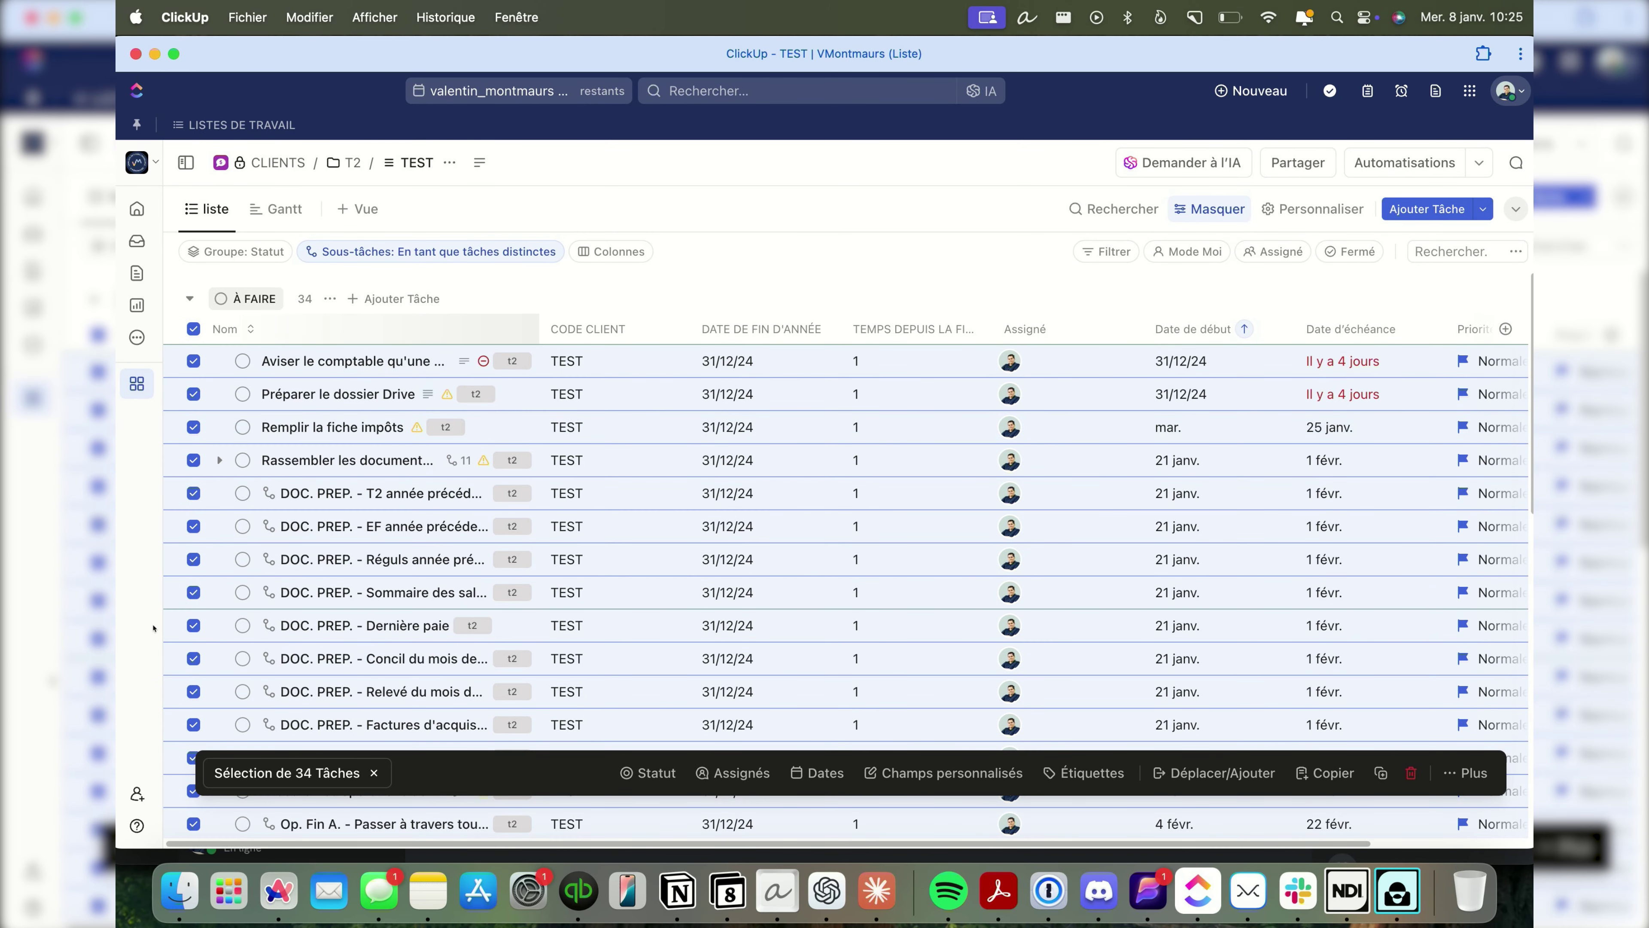
{"action": "left_click", "coordinate": [194, 329]}
Open the BROU - Brouillard Communication list in the TL folder and review its tasks across all statuses
{"action": "mouse_move", "coordinate": [136, 383]}
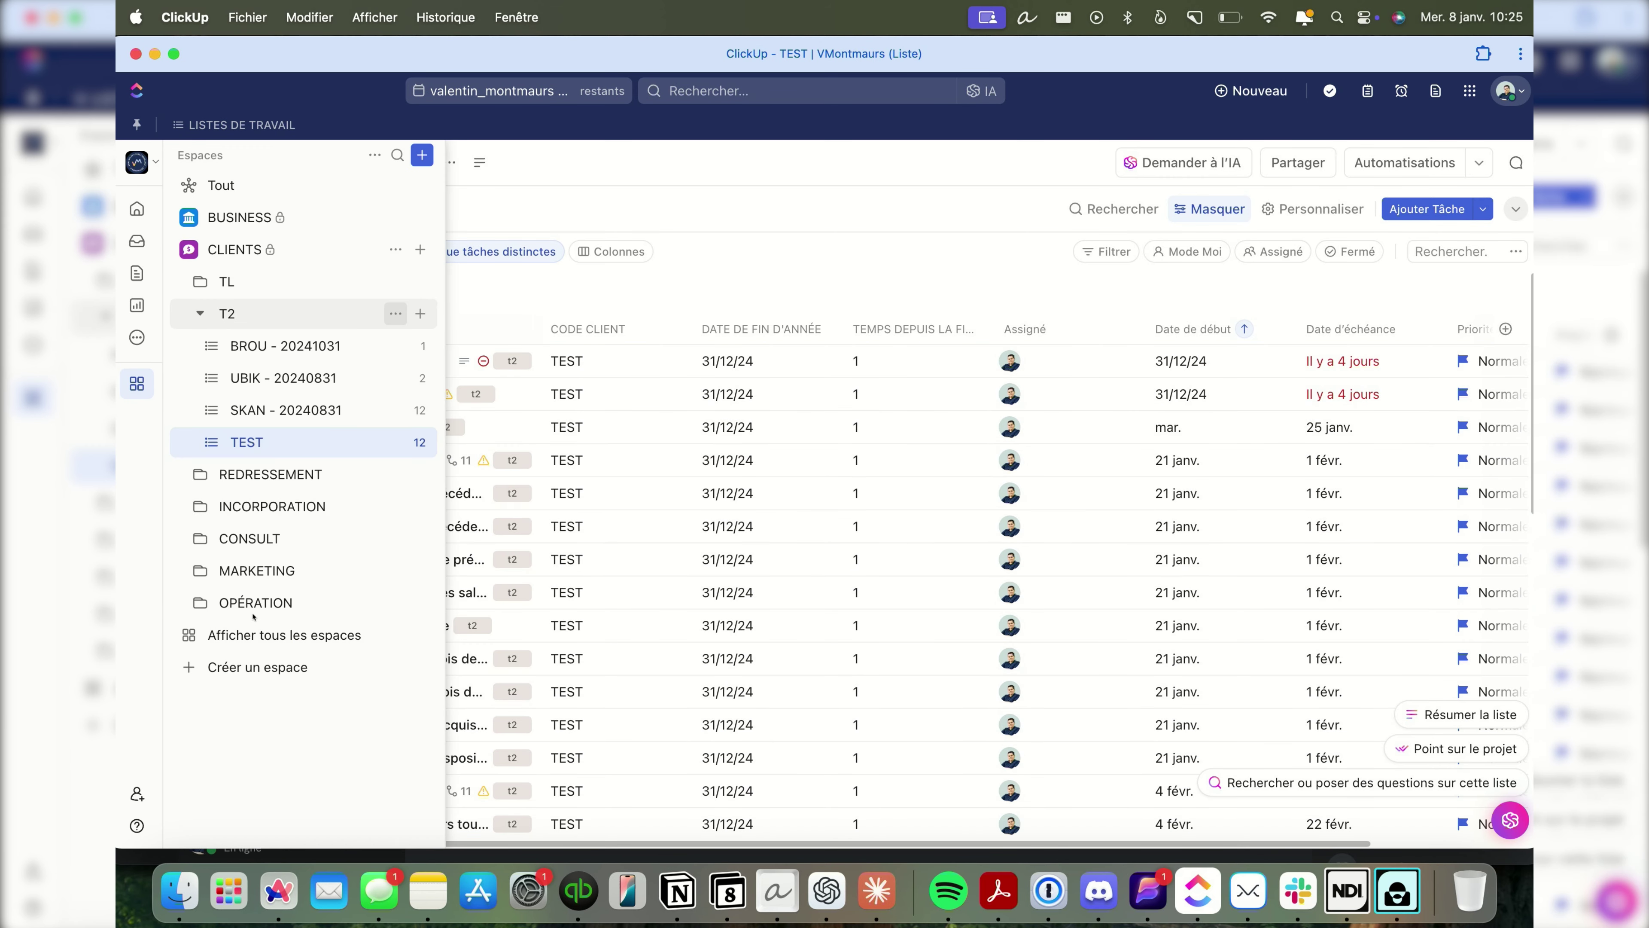
{"action": "left_click", "coordinate": [200, 281]}
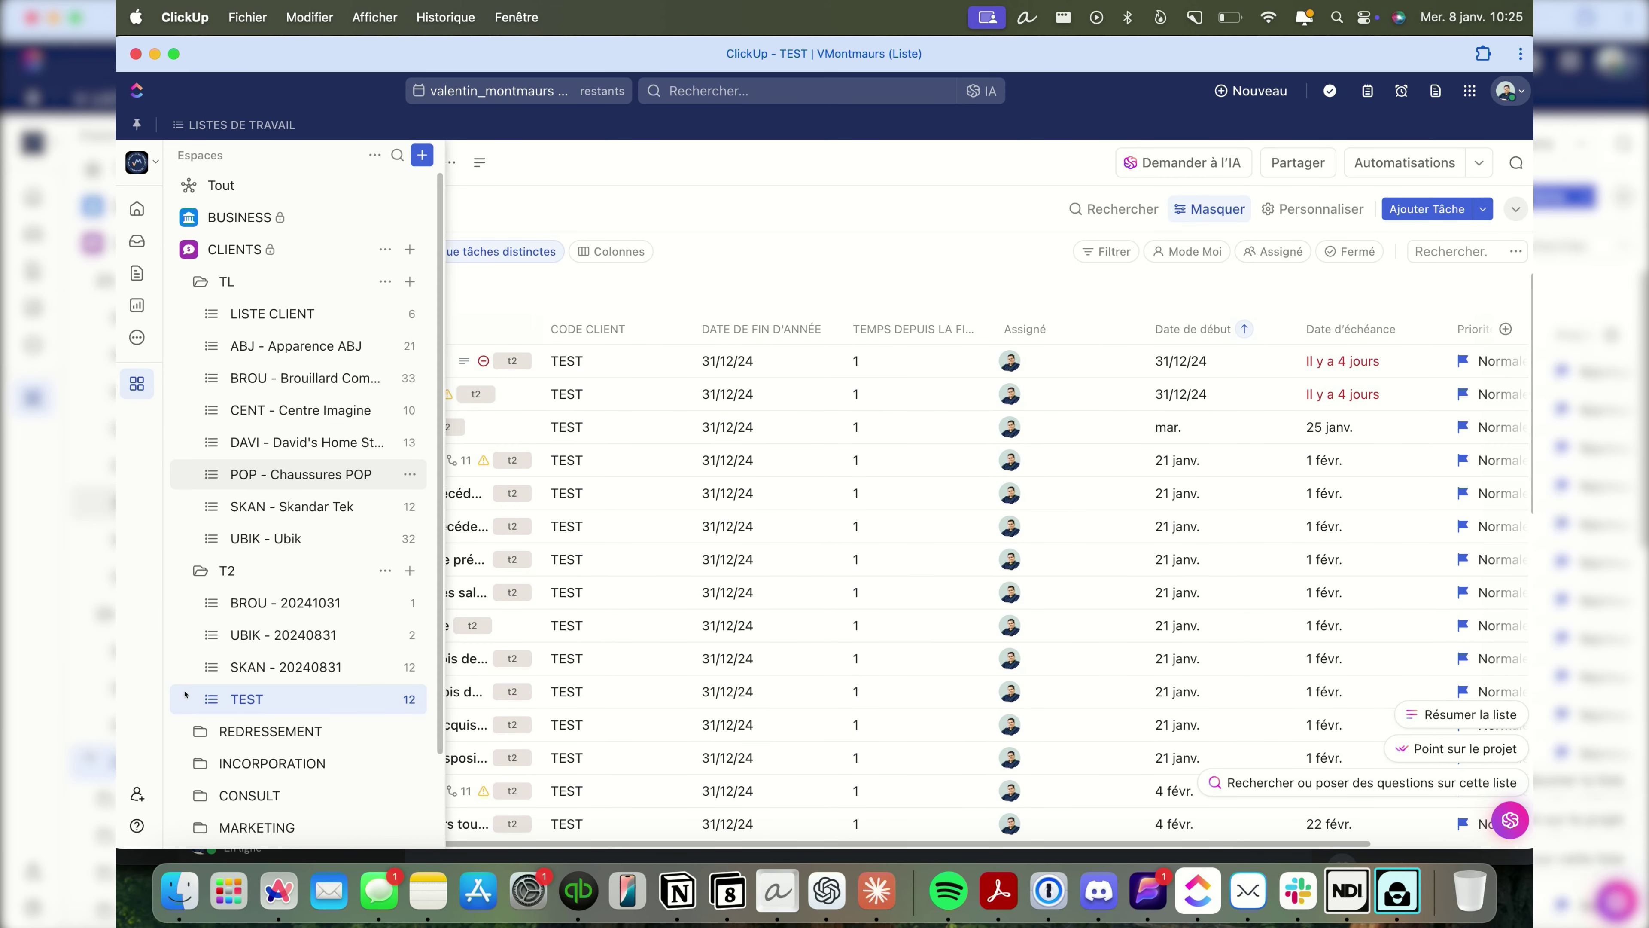
{"action": "left_click", "coordinate": [299, 377]}
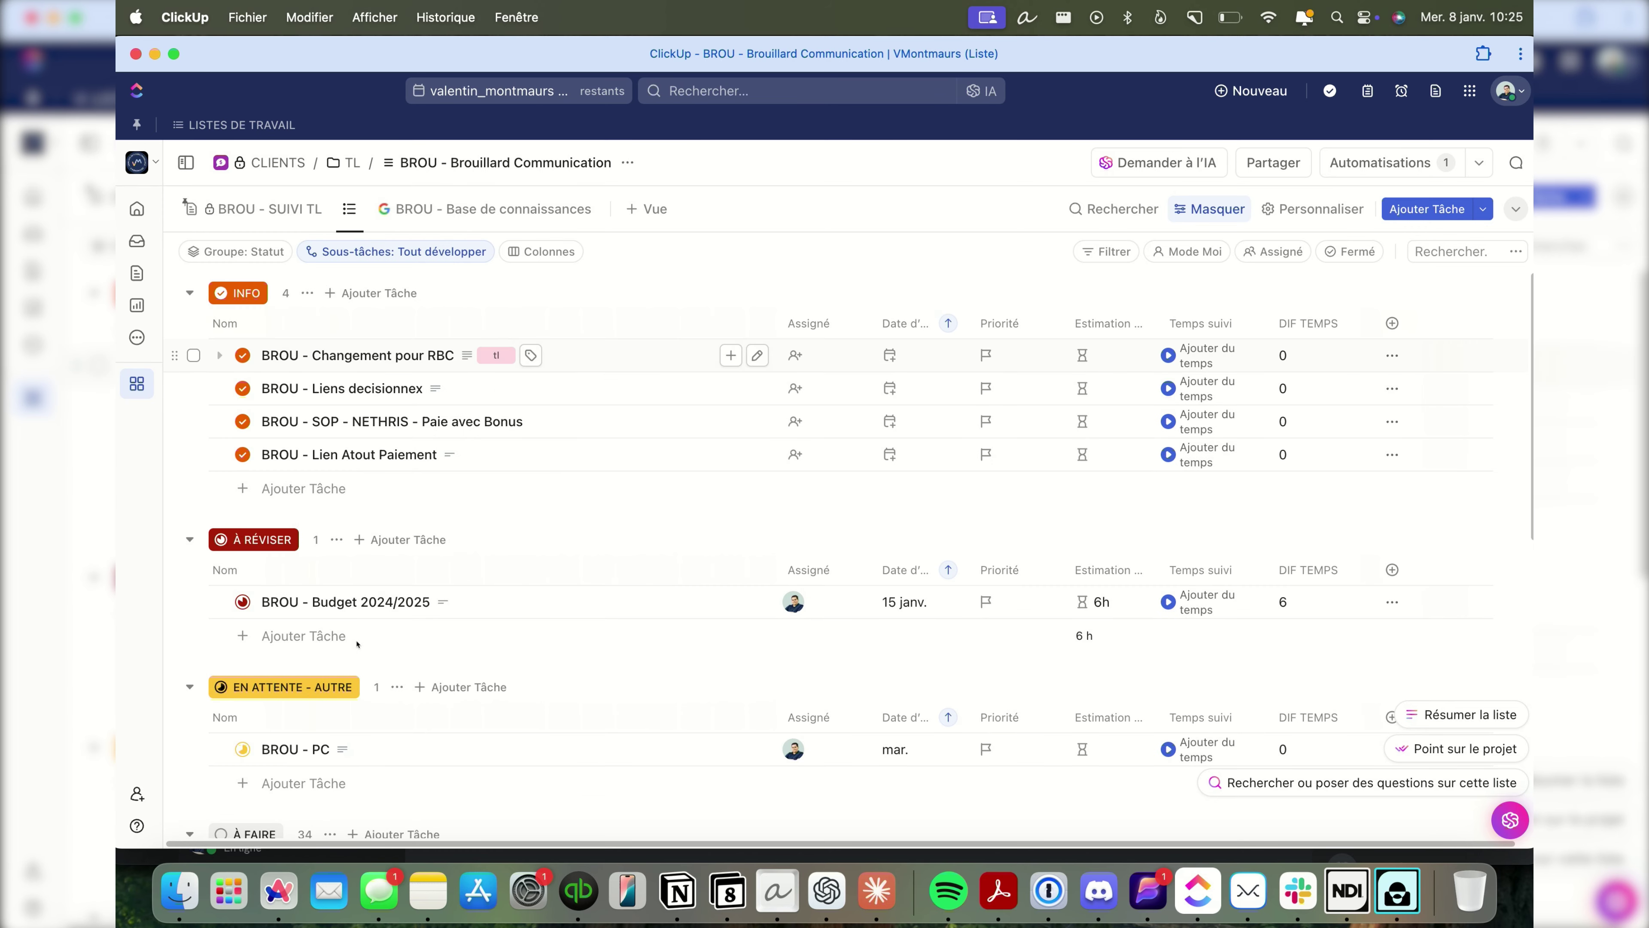
{"action": "scroll", "coordinate": [455, 585], "scroll_direction": "down", "scroll_amount": 10}
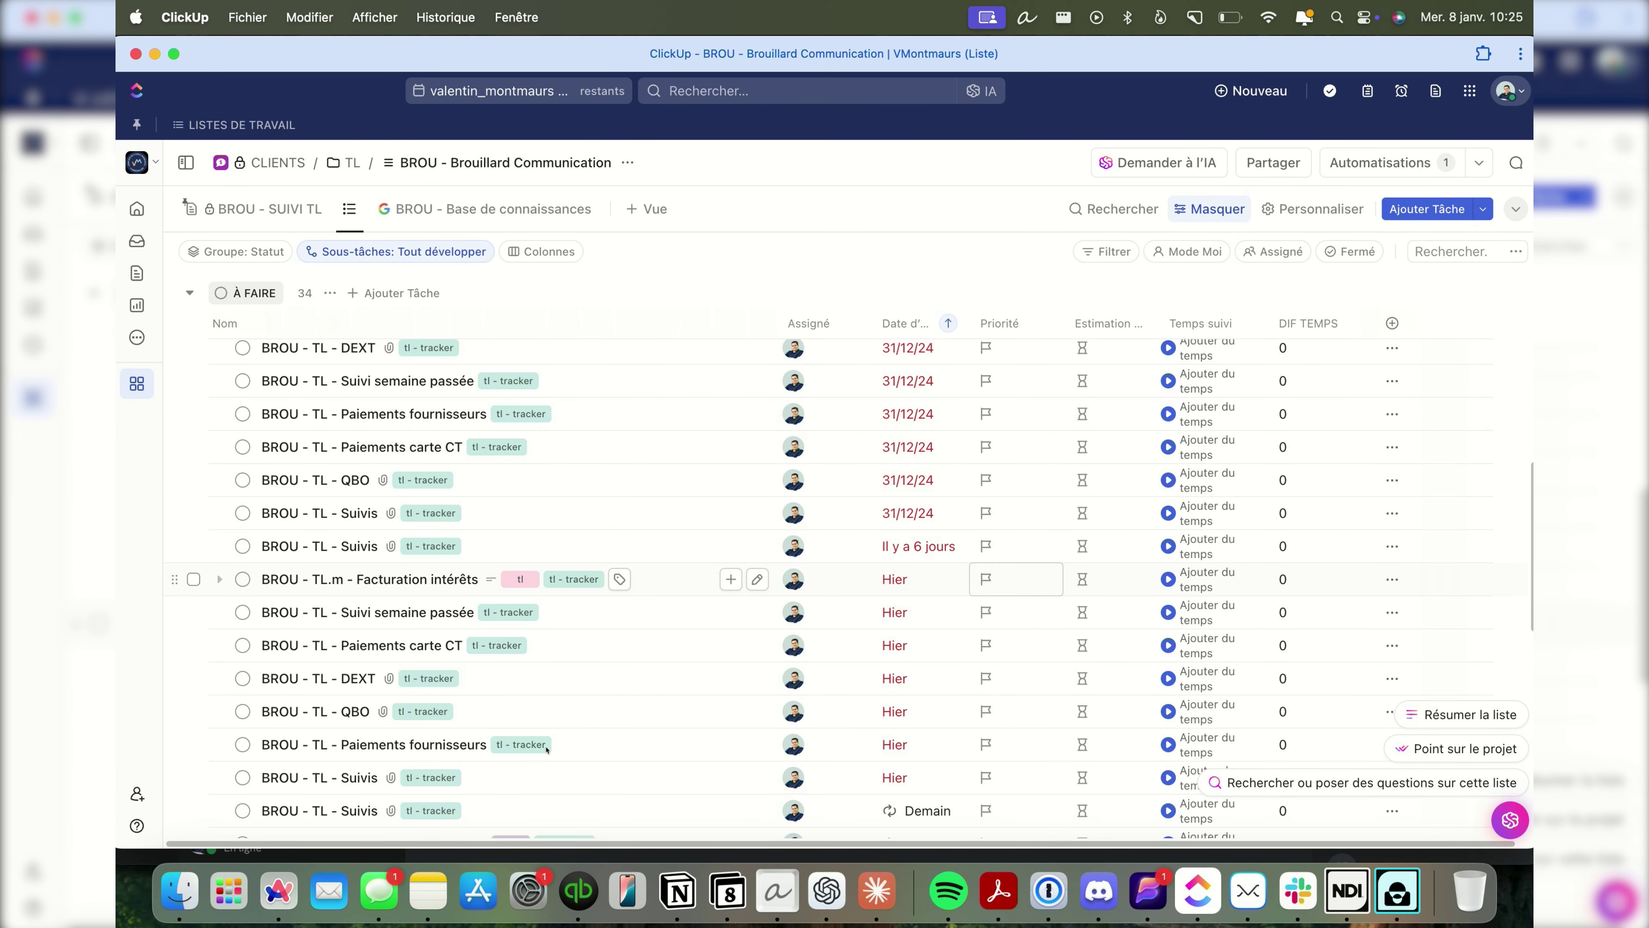
{"action": "scroll", "coordinate": [546, 749], "scroll_direction": "down", "scroll_amount": 8}
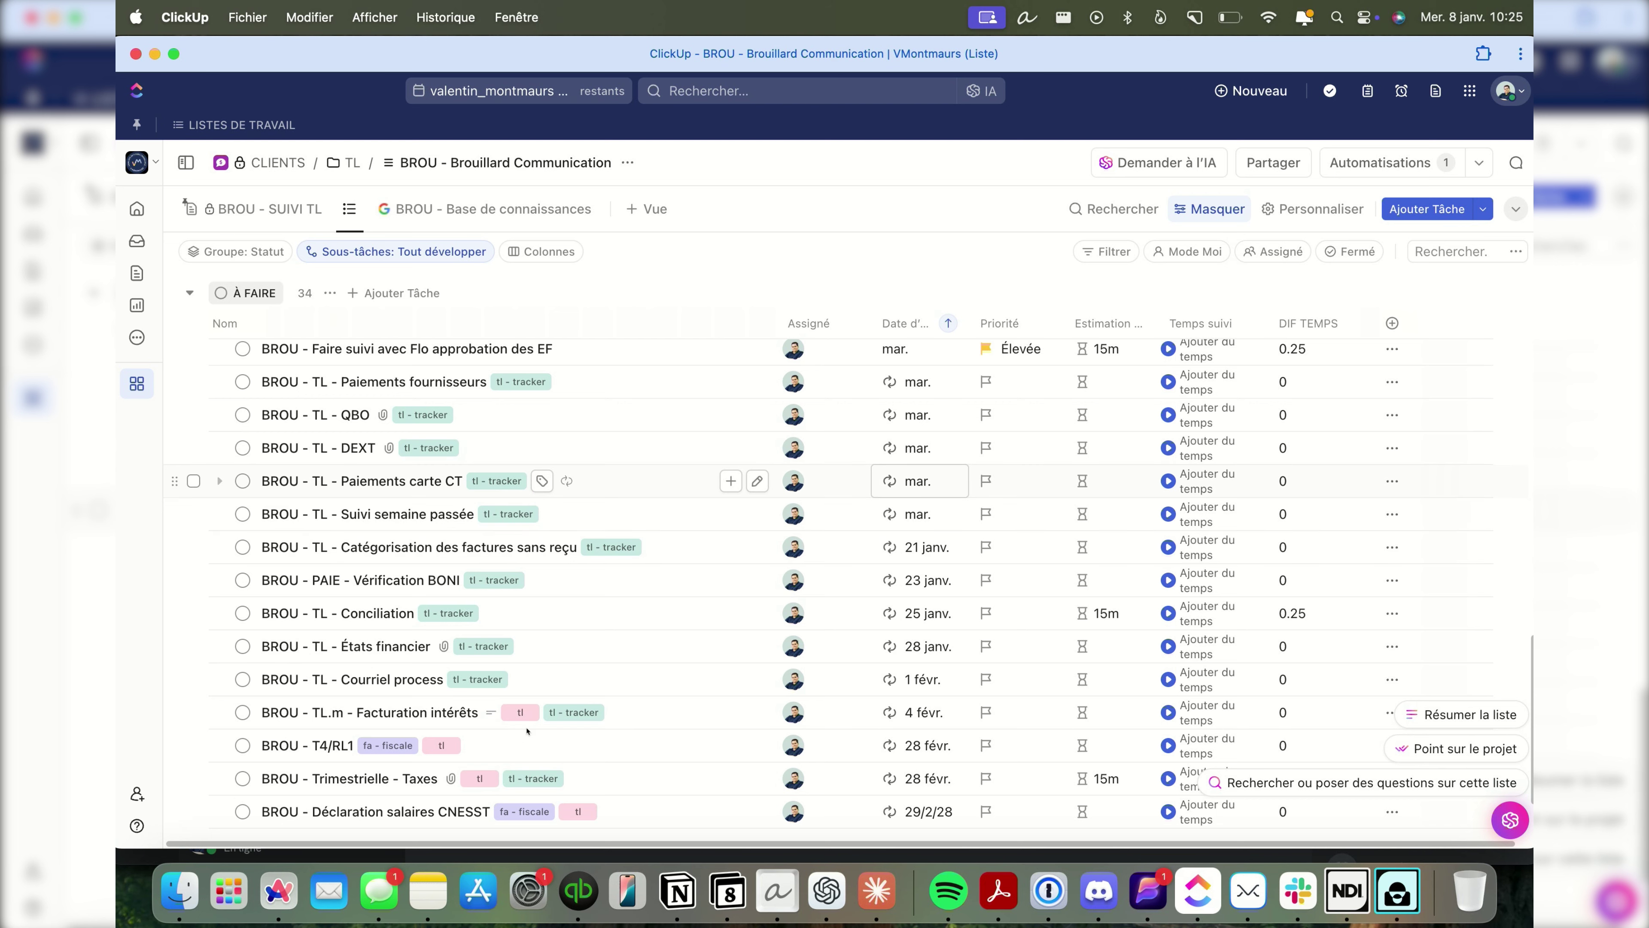
{"action": "scroll", "coordinate": [513, 728], "scroll_direction": "down", "scroll_amount": 2}
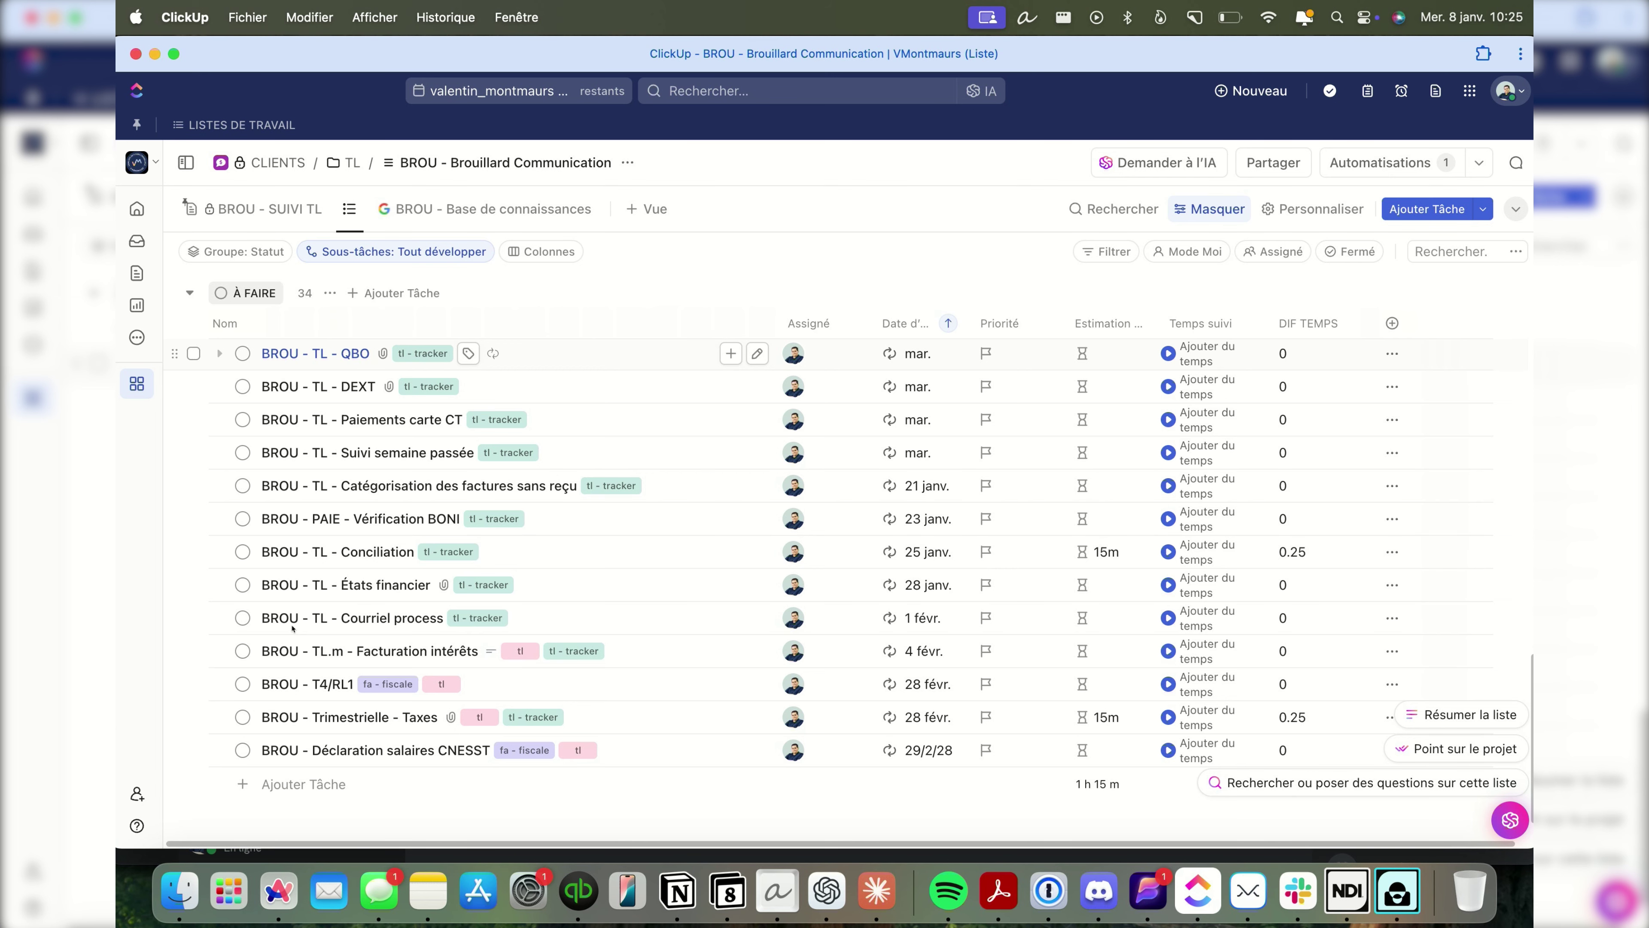
{"action": "scroll", "coordinate": [292, 628], "scroll_direction": "up", "scroll_amount": 15}
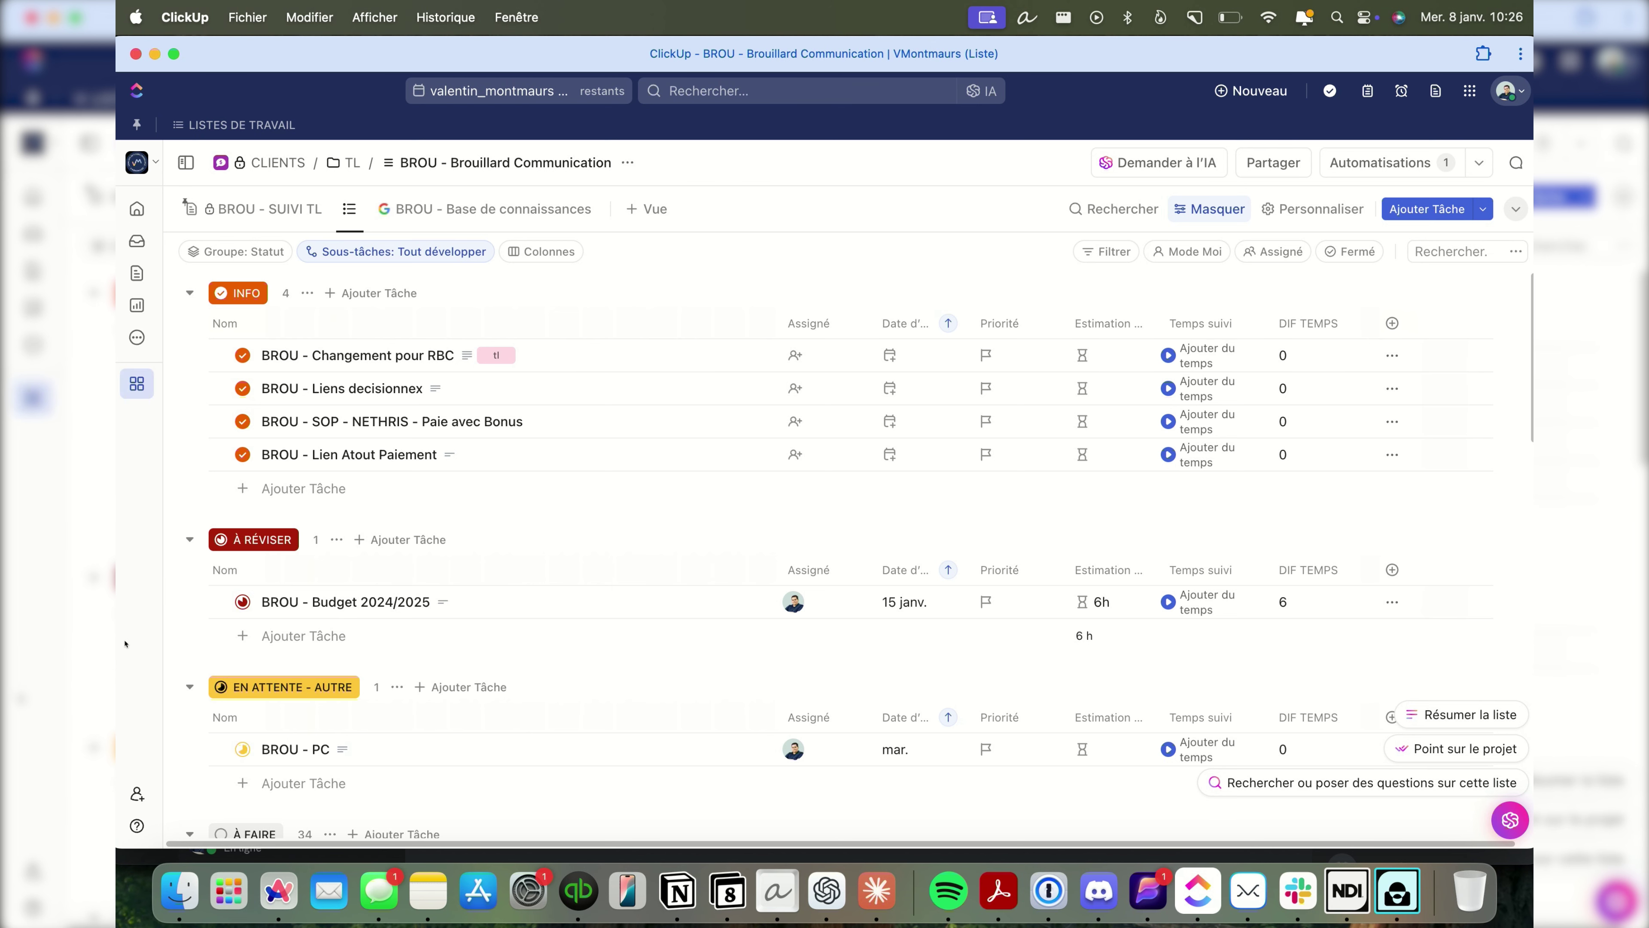
Return to the TEST list in the T2 folder and expand its tasks in the Gantt view
{"action": "mouse_move", "coordinate": [136, 383]}
{"action": "left_click", "coordinate": [247, 593]}
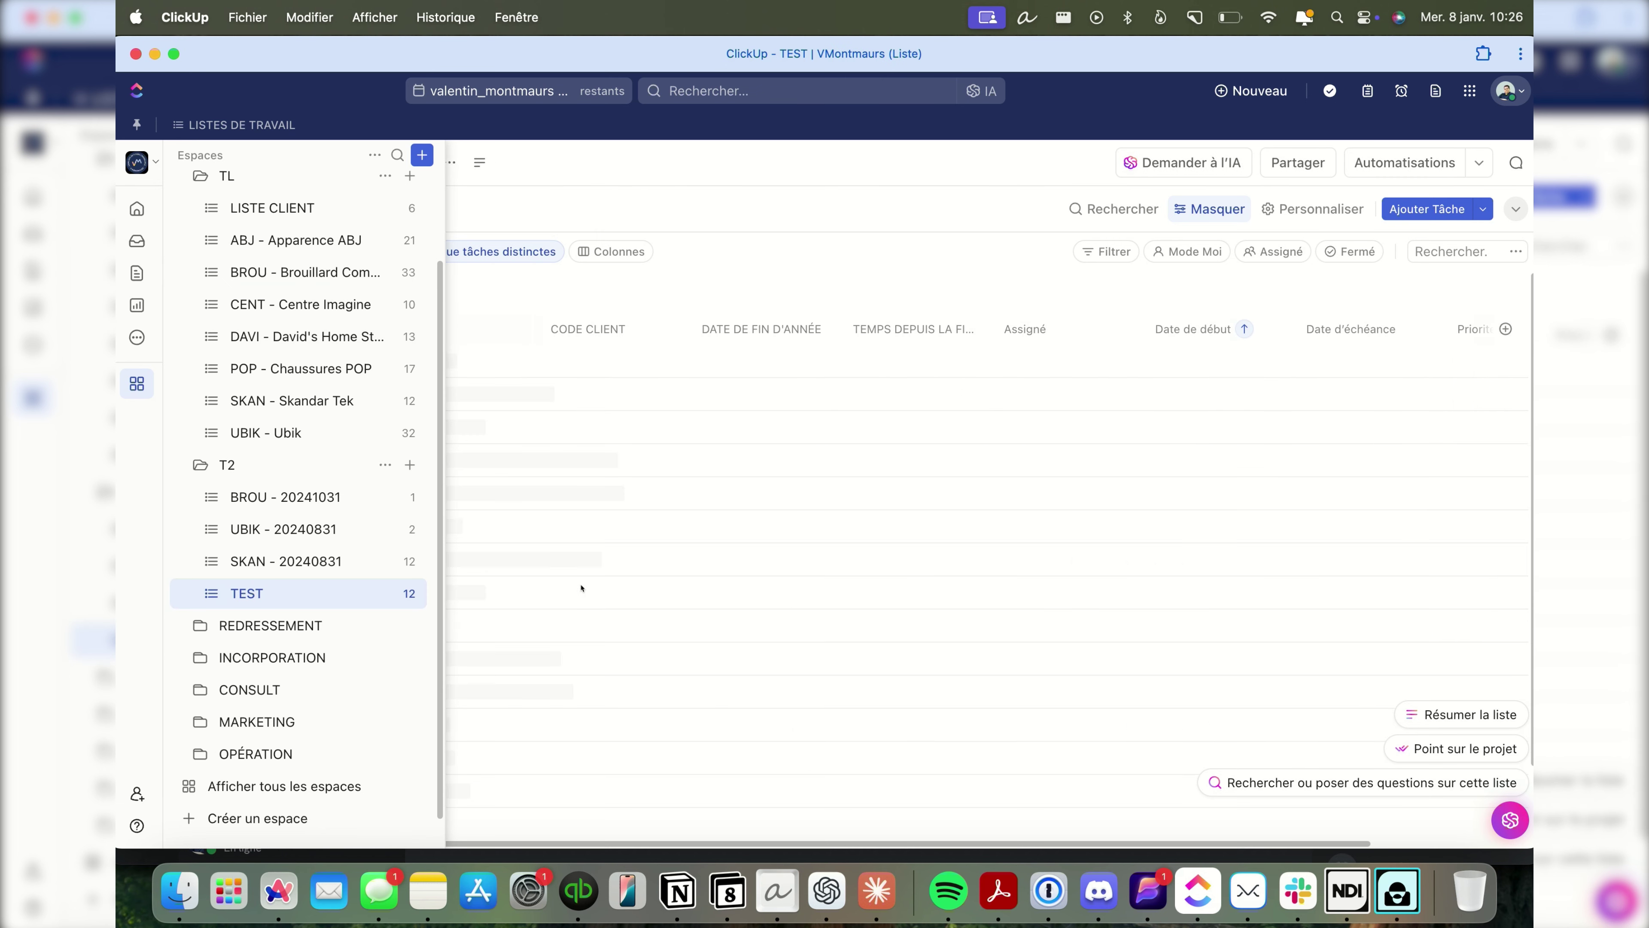
{"action": "left_click", "coordinate": [354, 210]}
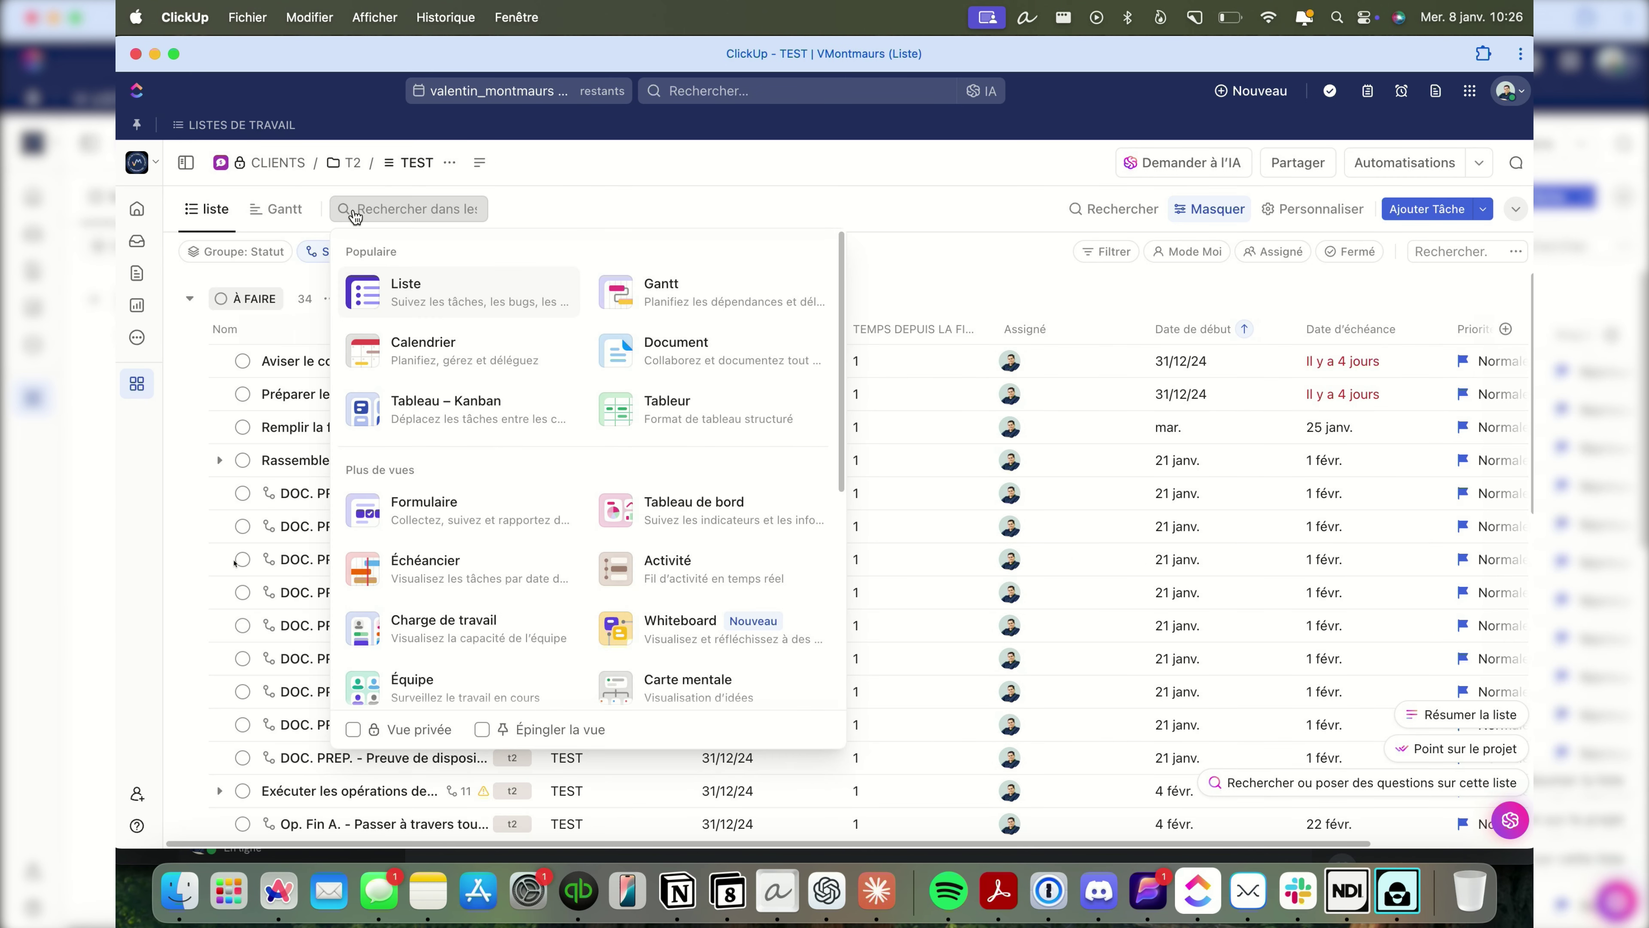
{"action": "left_click", "coordinate": [278, 209]}
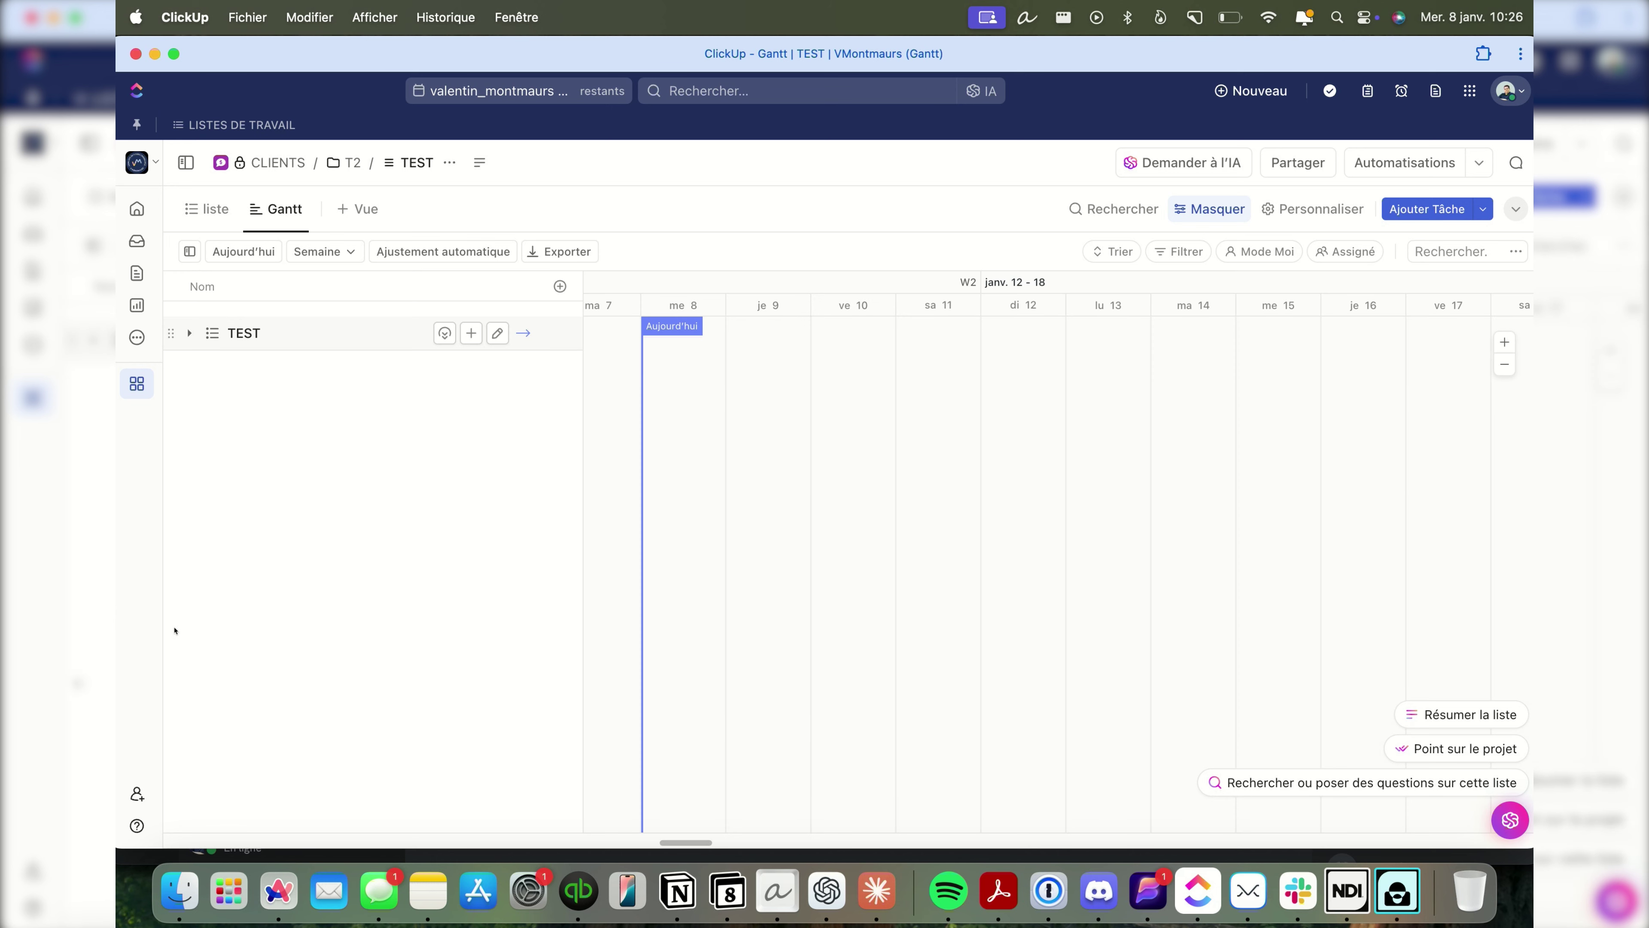
{"action": "left_click", "coordinate": [189, 332]}
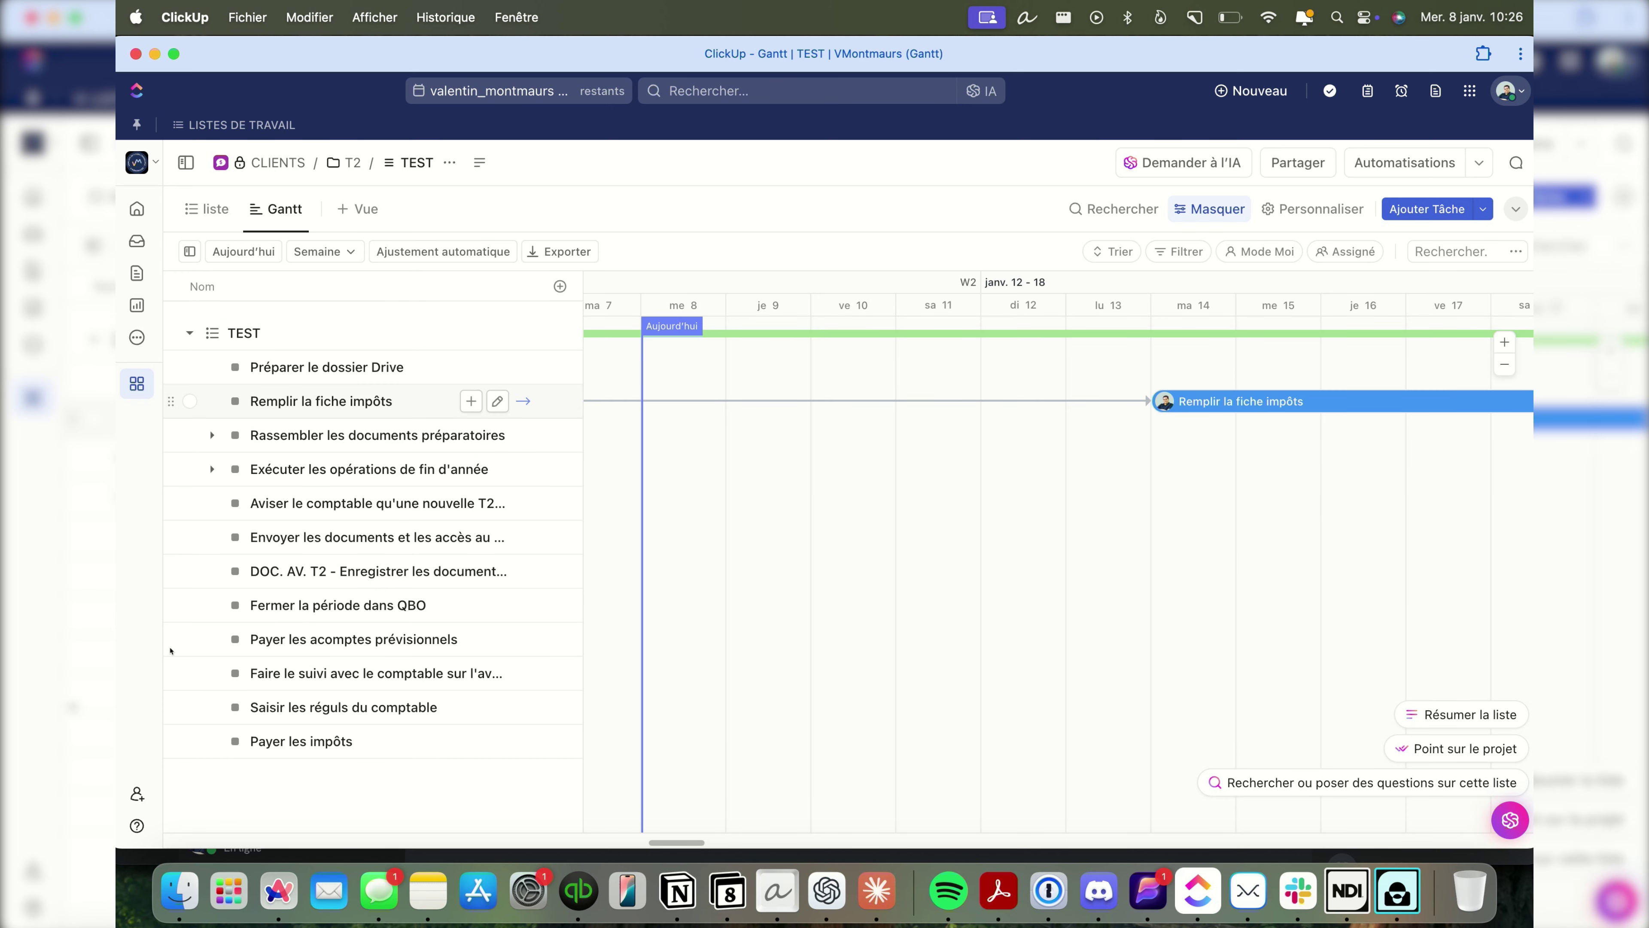
Examine the TEST tasks' bars and dependencies along the Gantt timeline from mid-January through late April
{"action": "scroll", "coordinate": [701, 692], "scroll_direction": "right", "scroll_amount": 8}
{"action": "scroll", "coordinate": [699, 693], "scroll_direction": "right", "scroll_amount": 10}
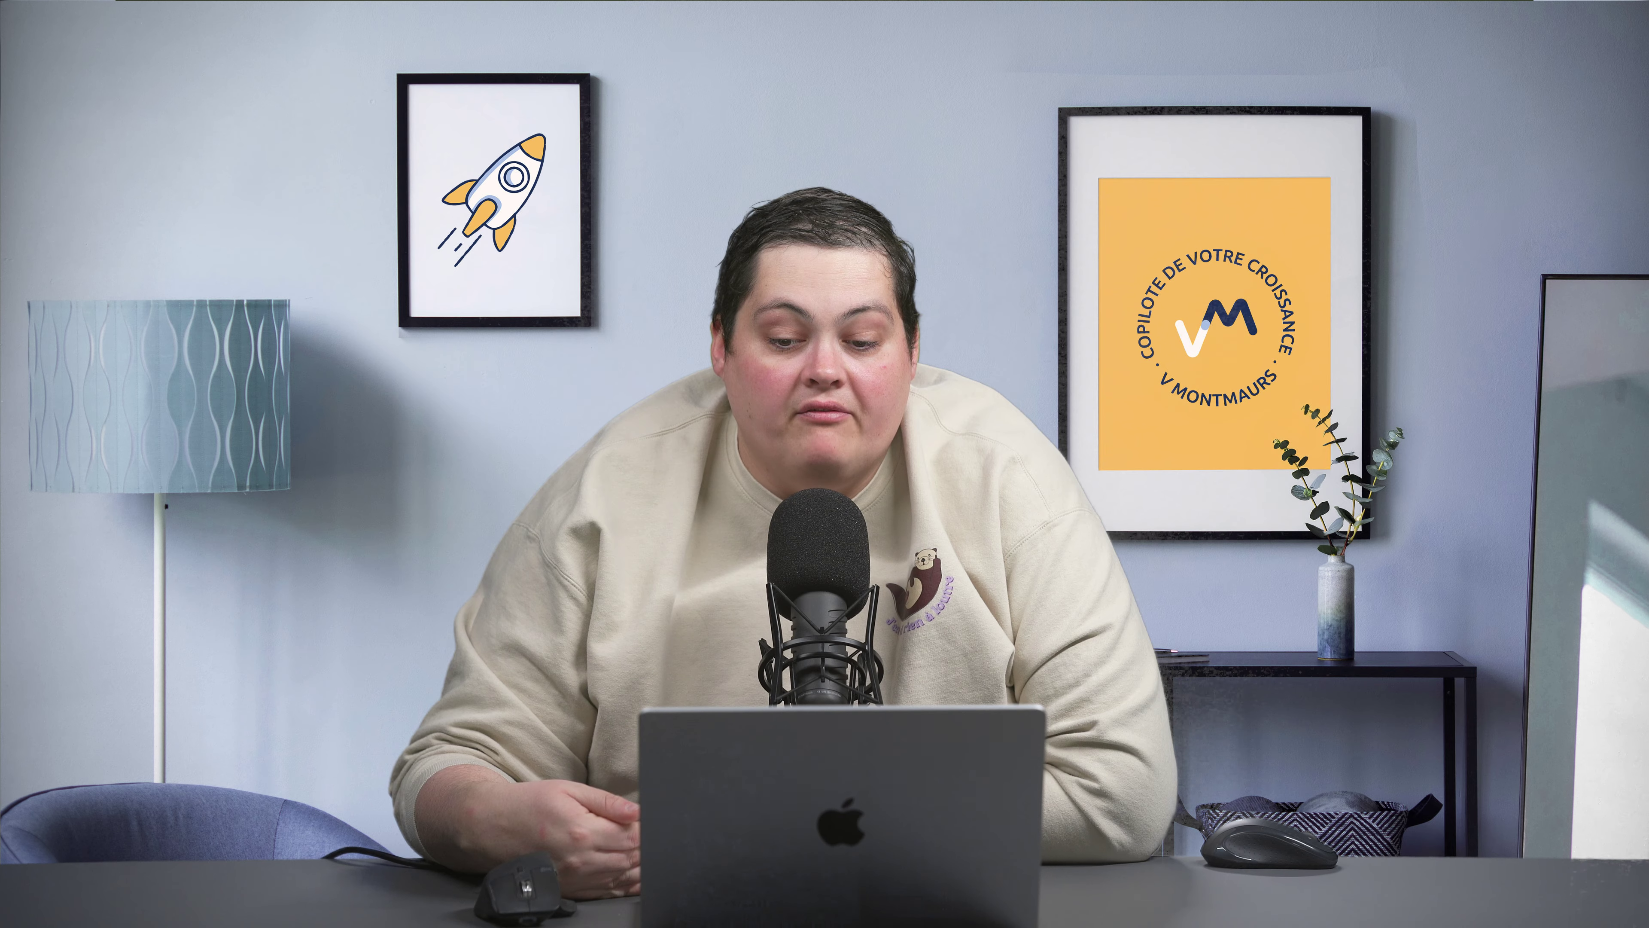
{"action": "scroll", "coordinate": [810, 424], "scroll_direction": "right", "scroll_amount": 20}
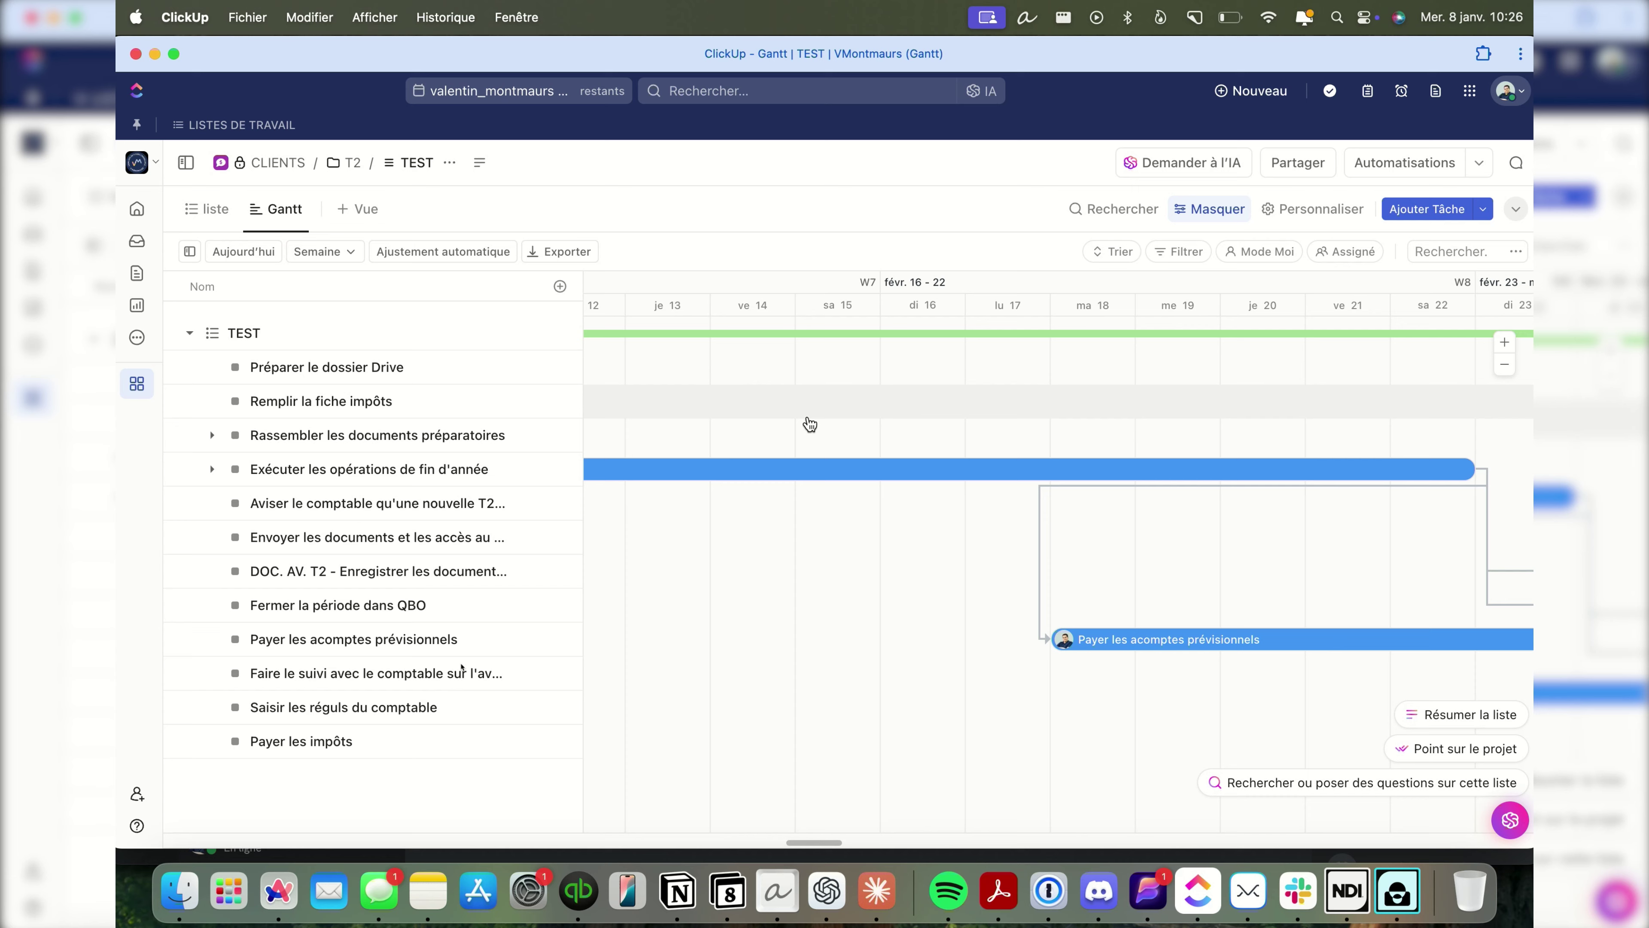
{"action": "scroll", "coordinate": [810, 424], "scroll_direction": "right", "scroll_amount": 20}
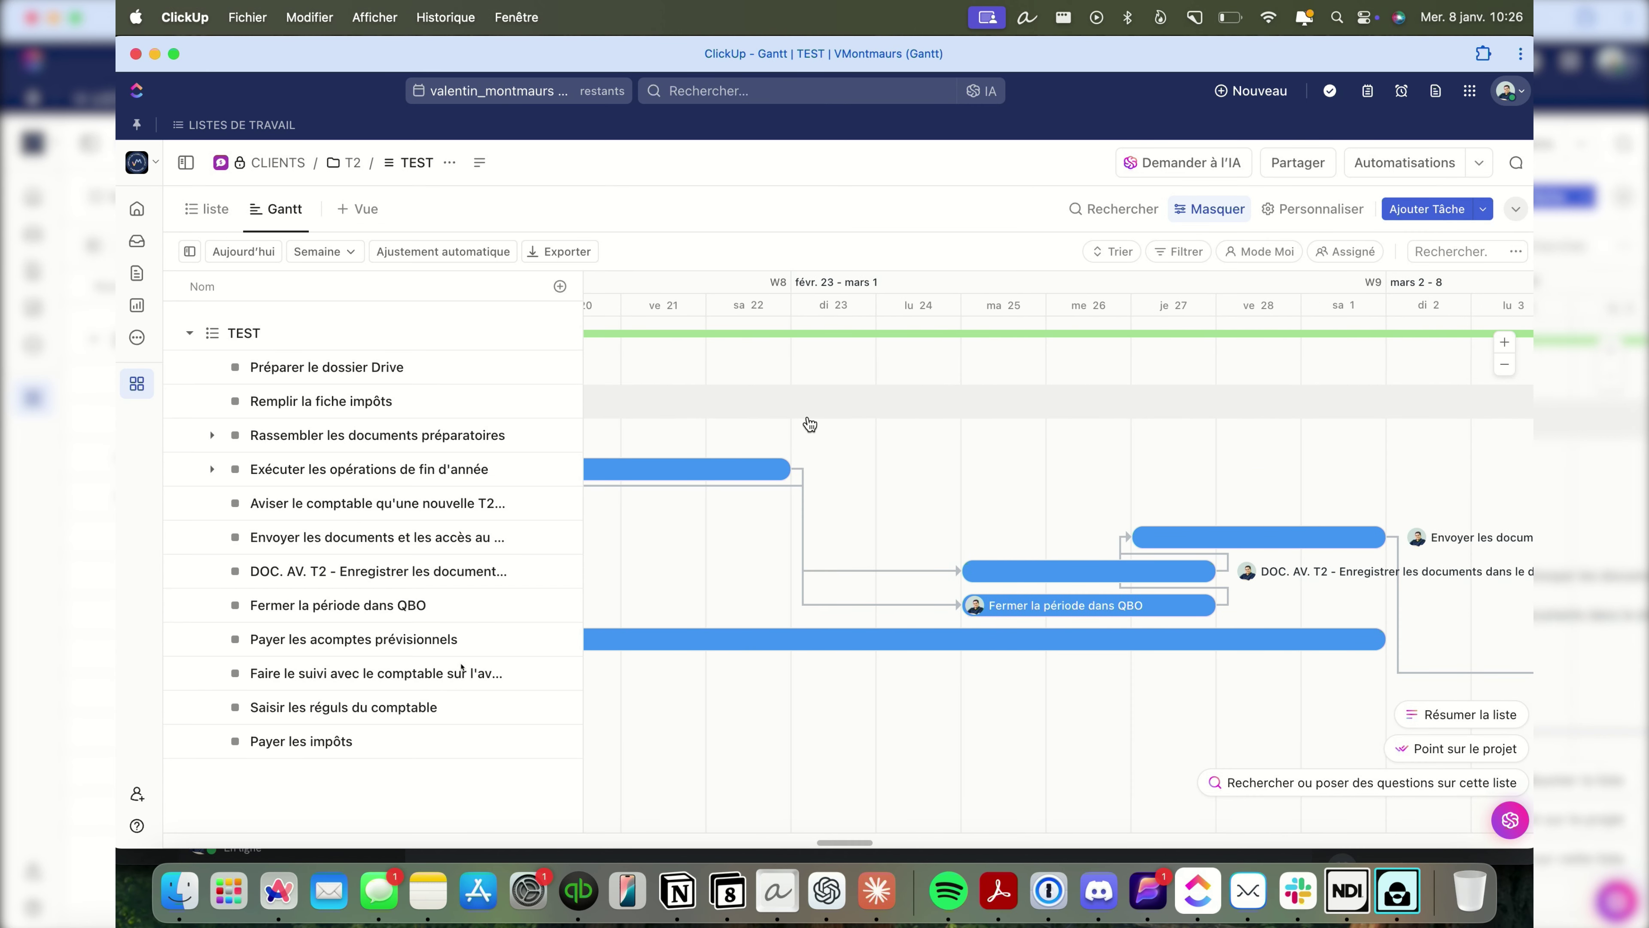
{"action": "scroll", "coordinate": [959, 549], "scroll_direction": "right", "scroll_amount": 20}
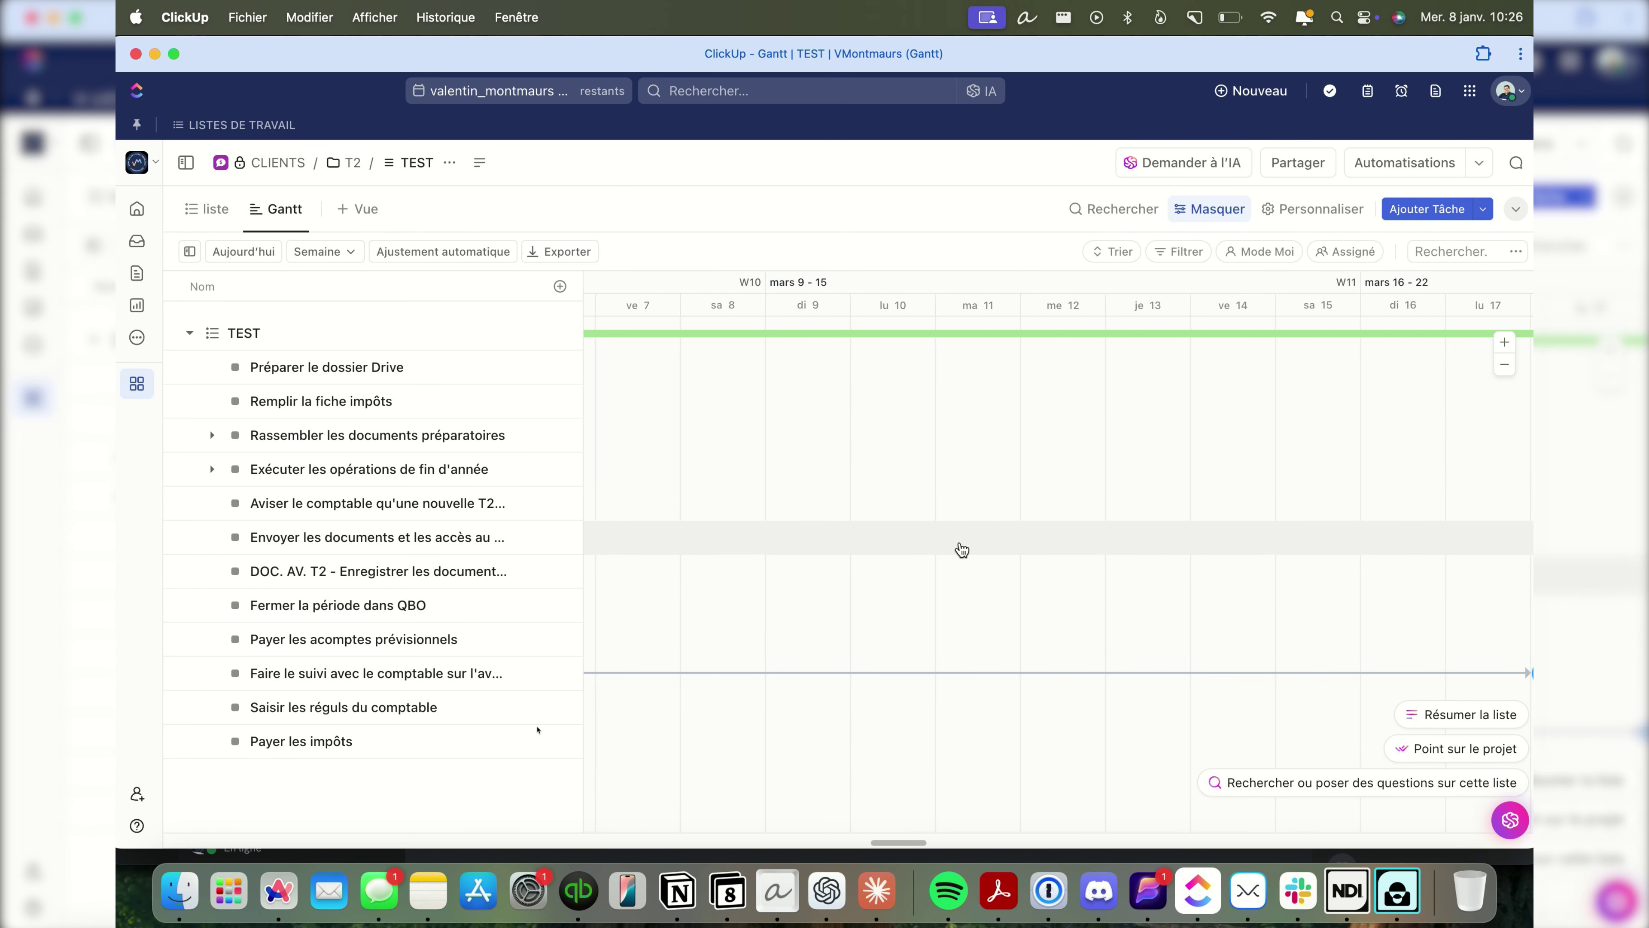
{"action": "scroll", "coordinate": [962, 548], "scroll_direction": "right", "scroll_amount": 20}
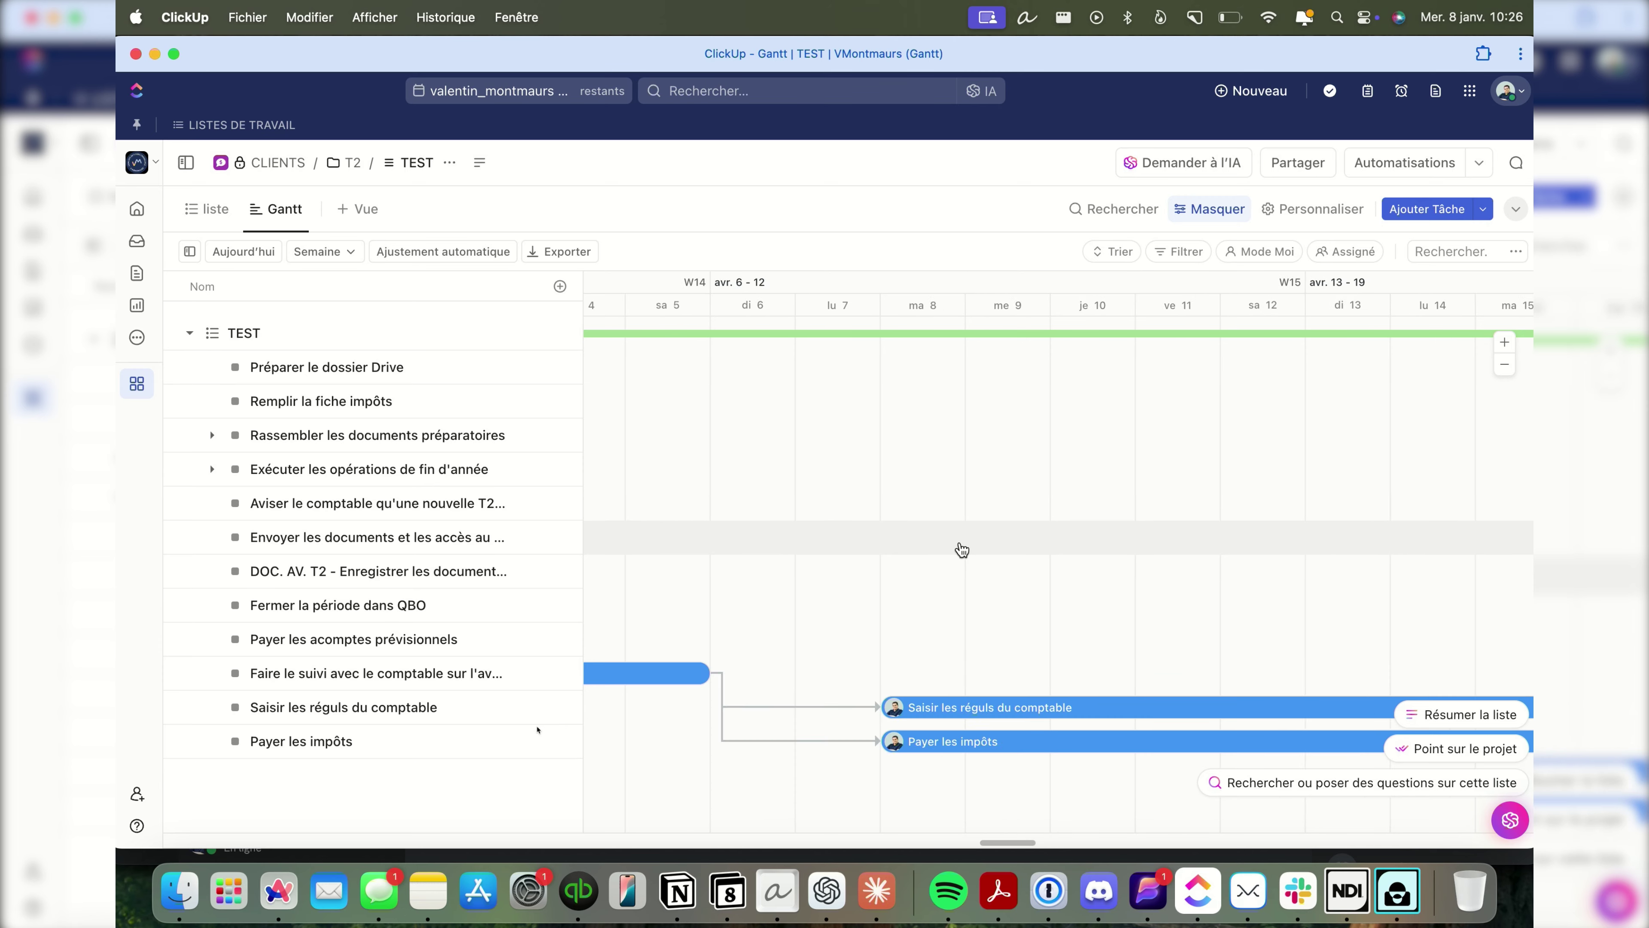
{"action": "scroll", "coordinate": [962, 549], "scroll_direction": "left", "scroll_amount": 6}
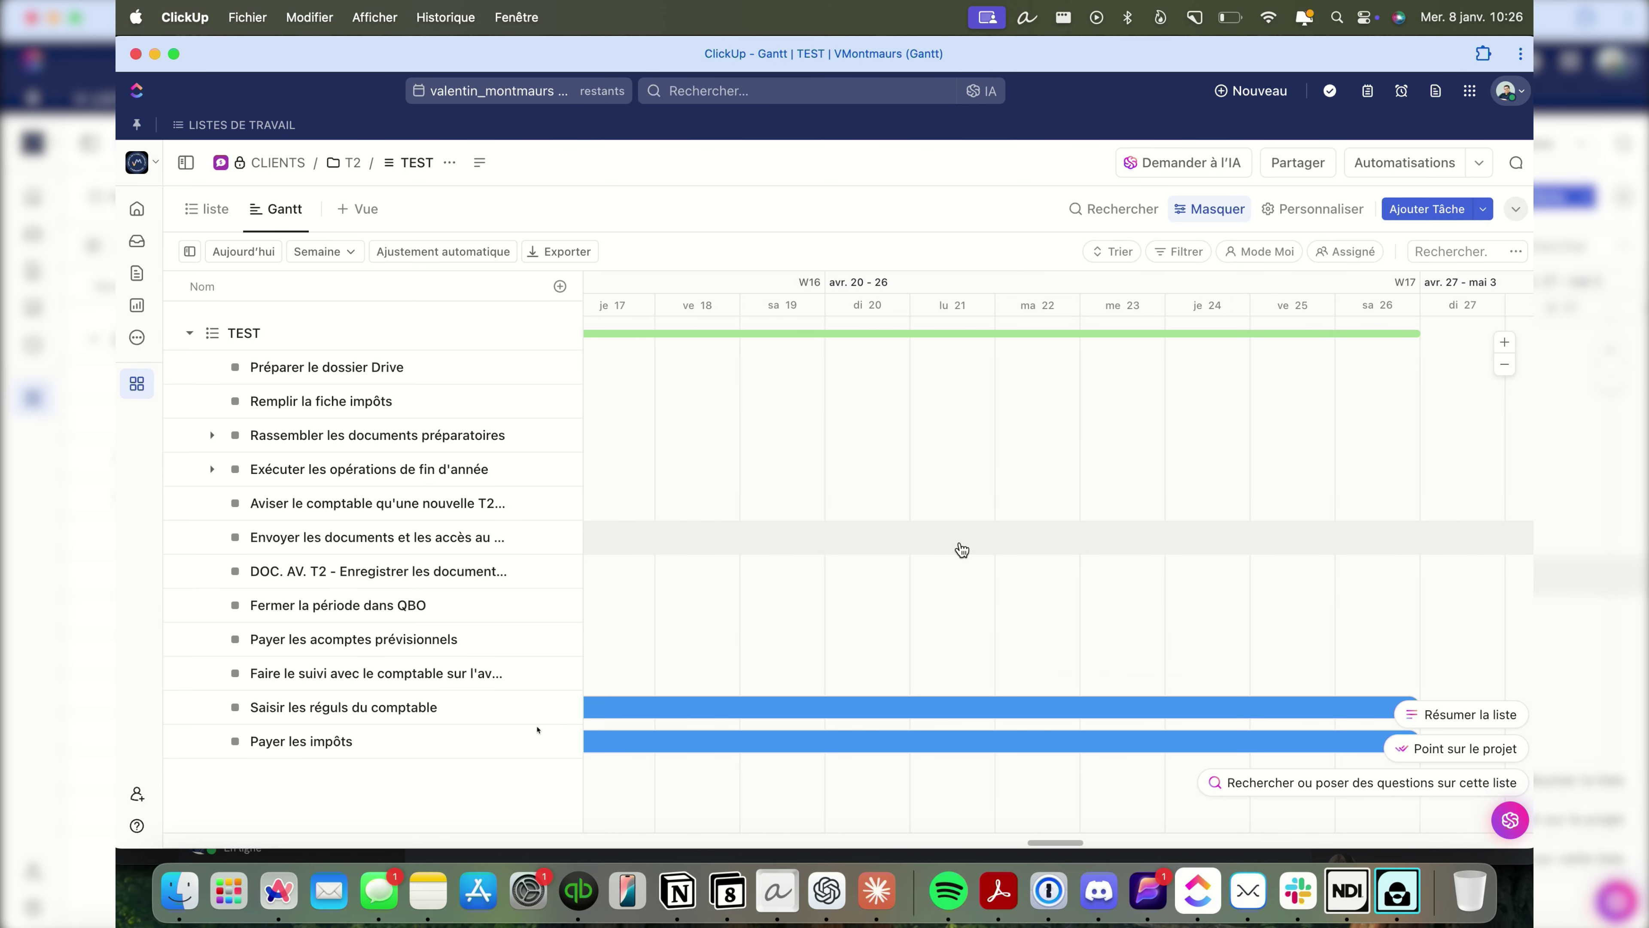
Look through the available view types, search them for DOC, and add a Document view to the TEST list
{"action": "left_click", "coordinate": [356, 208]}
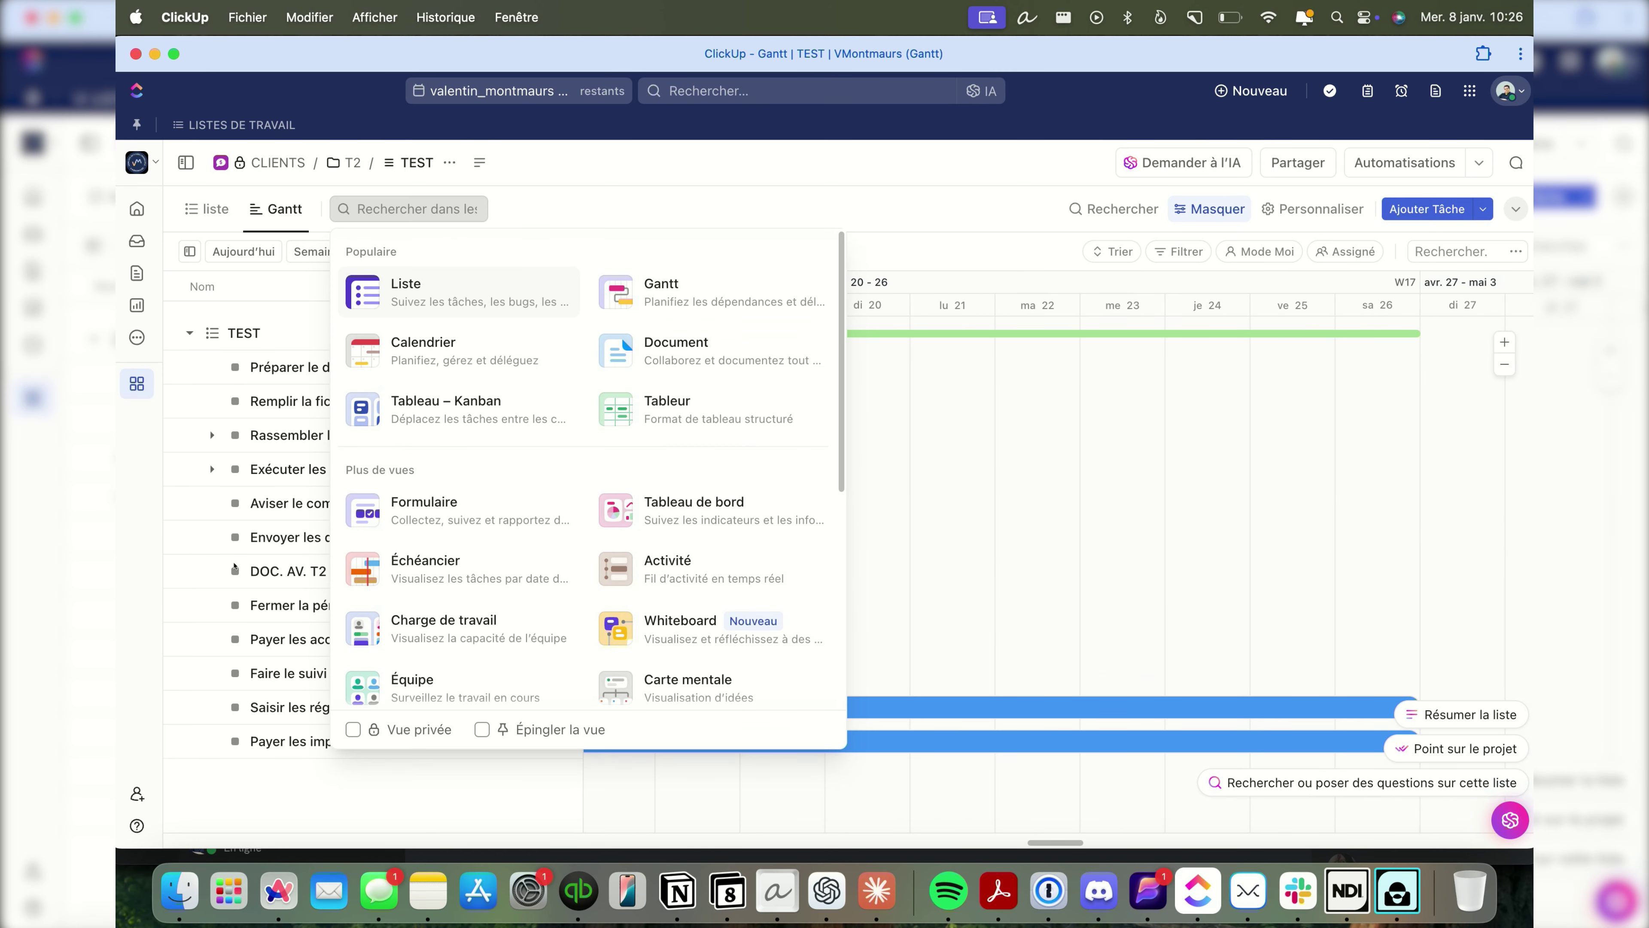
{"action": "scroll", "coordinate": [347, 608], "scroll_direction": "down", "scroll_amount": 6}
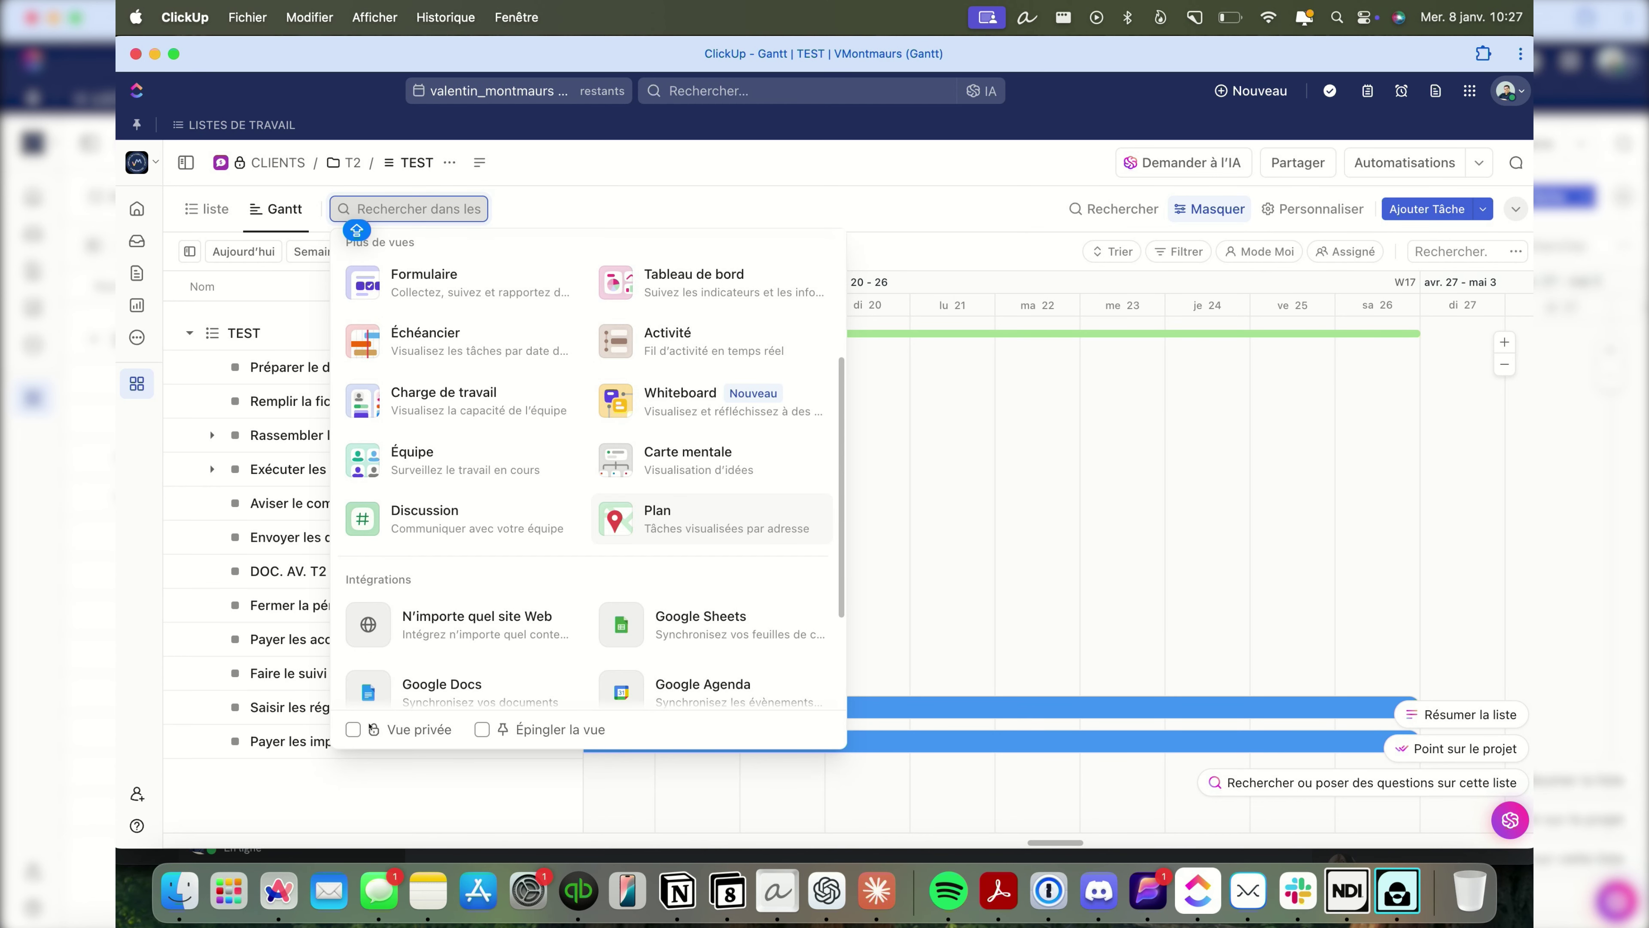
{"action": "scroll", "coordinate": [370, 726], "scroll_direction": "down", "scroll_amount": 3}
{"action": "scroll", "coordinate": [366, 660], "scroll_direction": "up", "scroll_amount": 6}
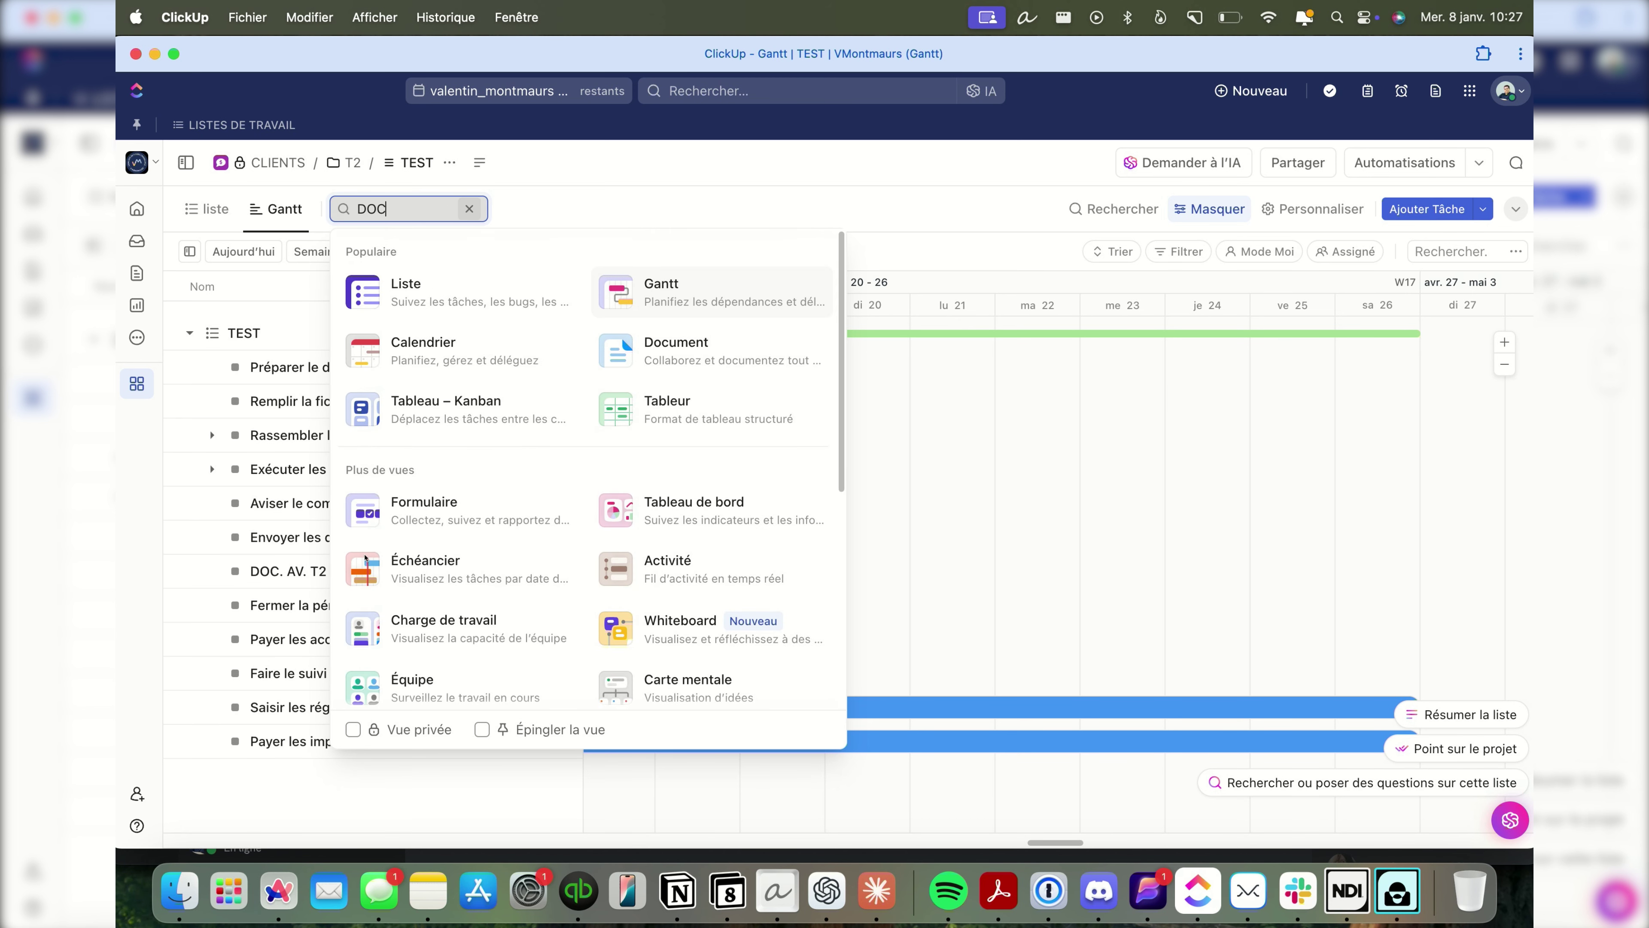
{"action": "type", "text": "DOC"}
{"action": "key", "text": "Escape"}
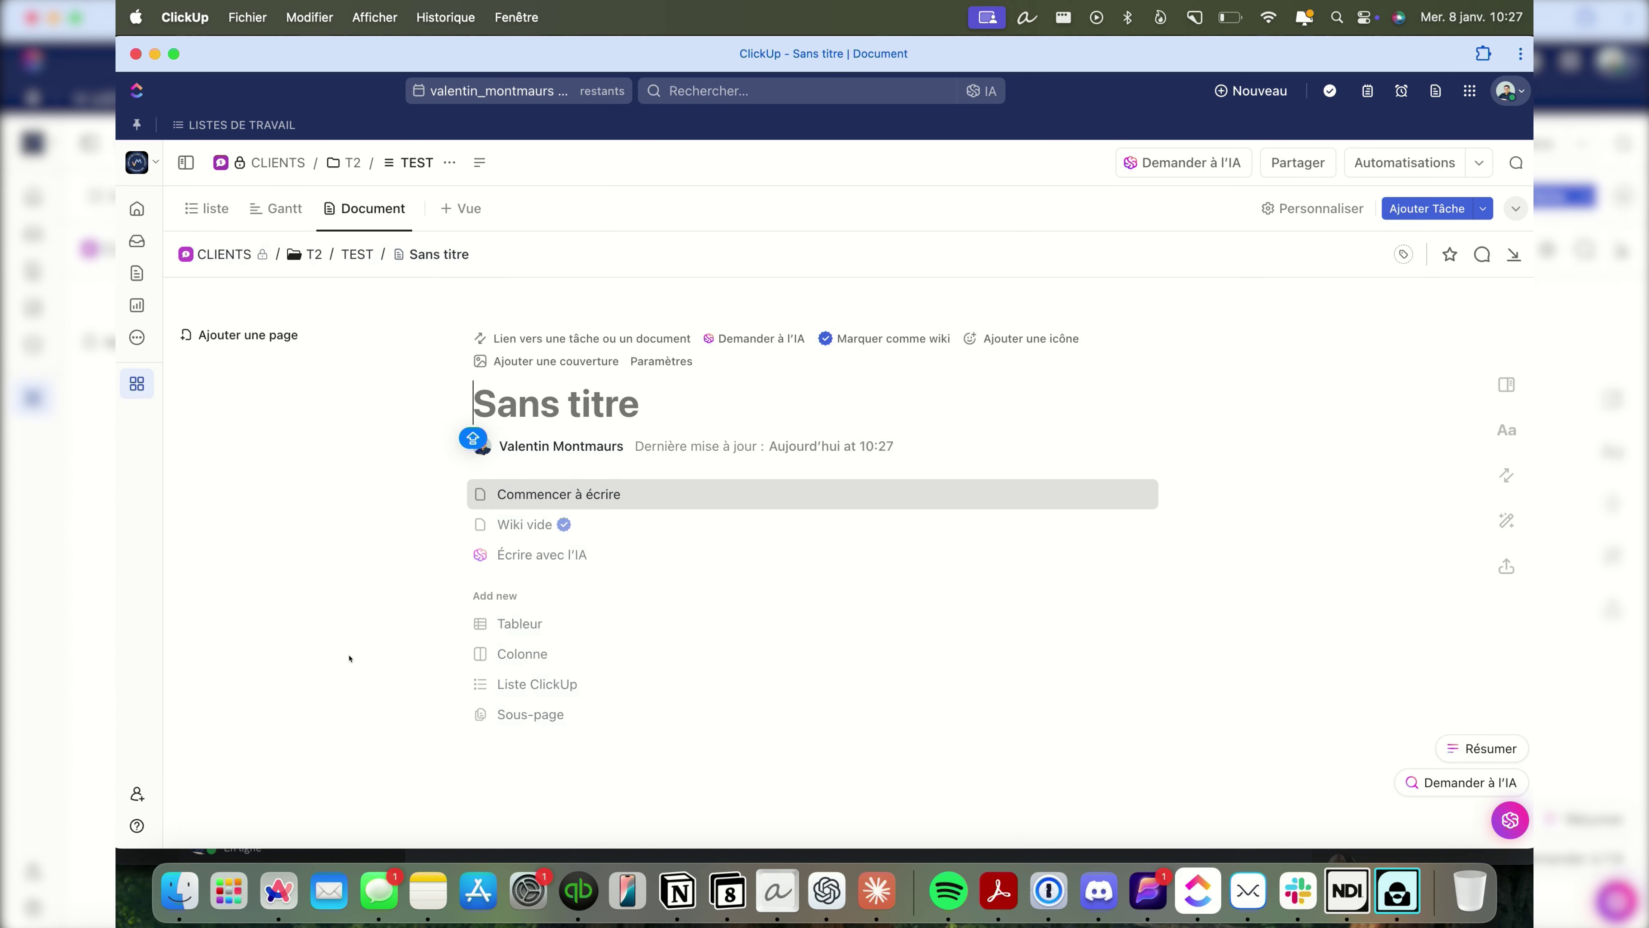
Title the new document TEST and enter SGFAFHWRYN as its body text
{"action": "type", "text": "TEST"}
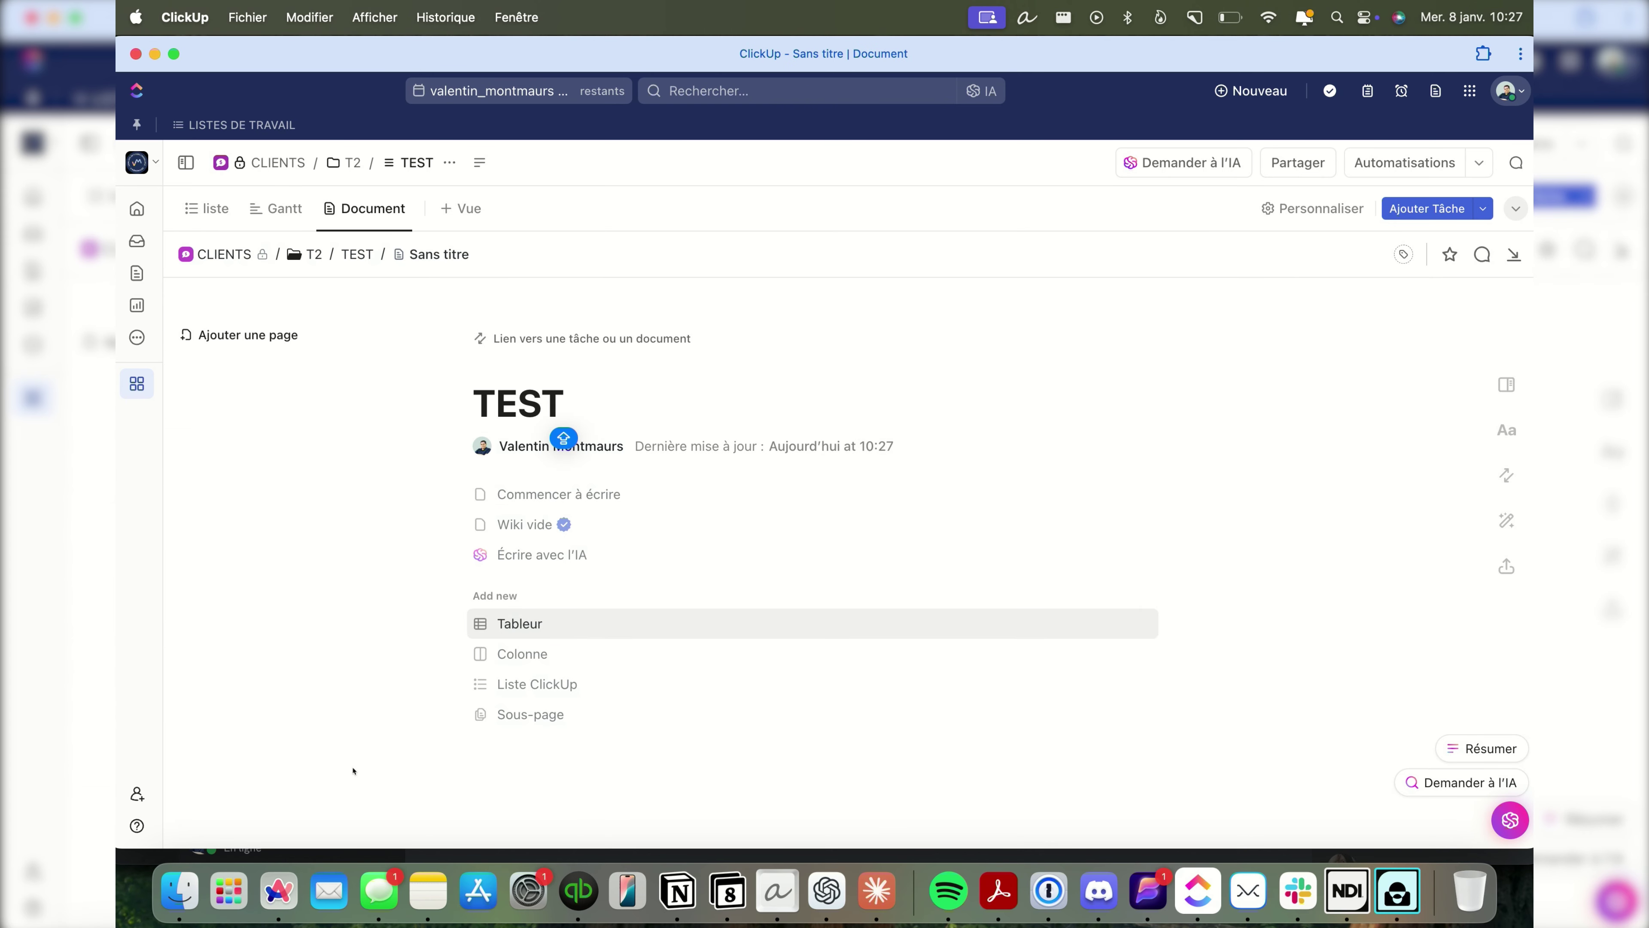
{"action": "left_click", "coordinate": [558, 750]}
{"action": "type", "text": "SGFAFHWRYN"}
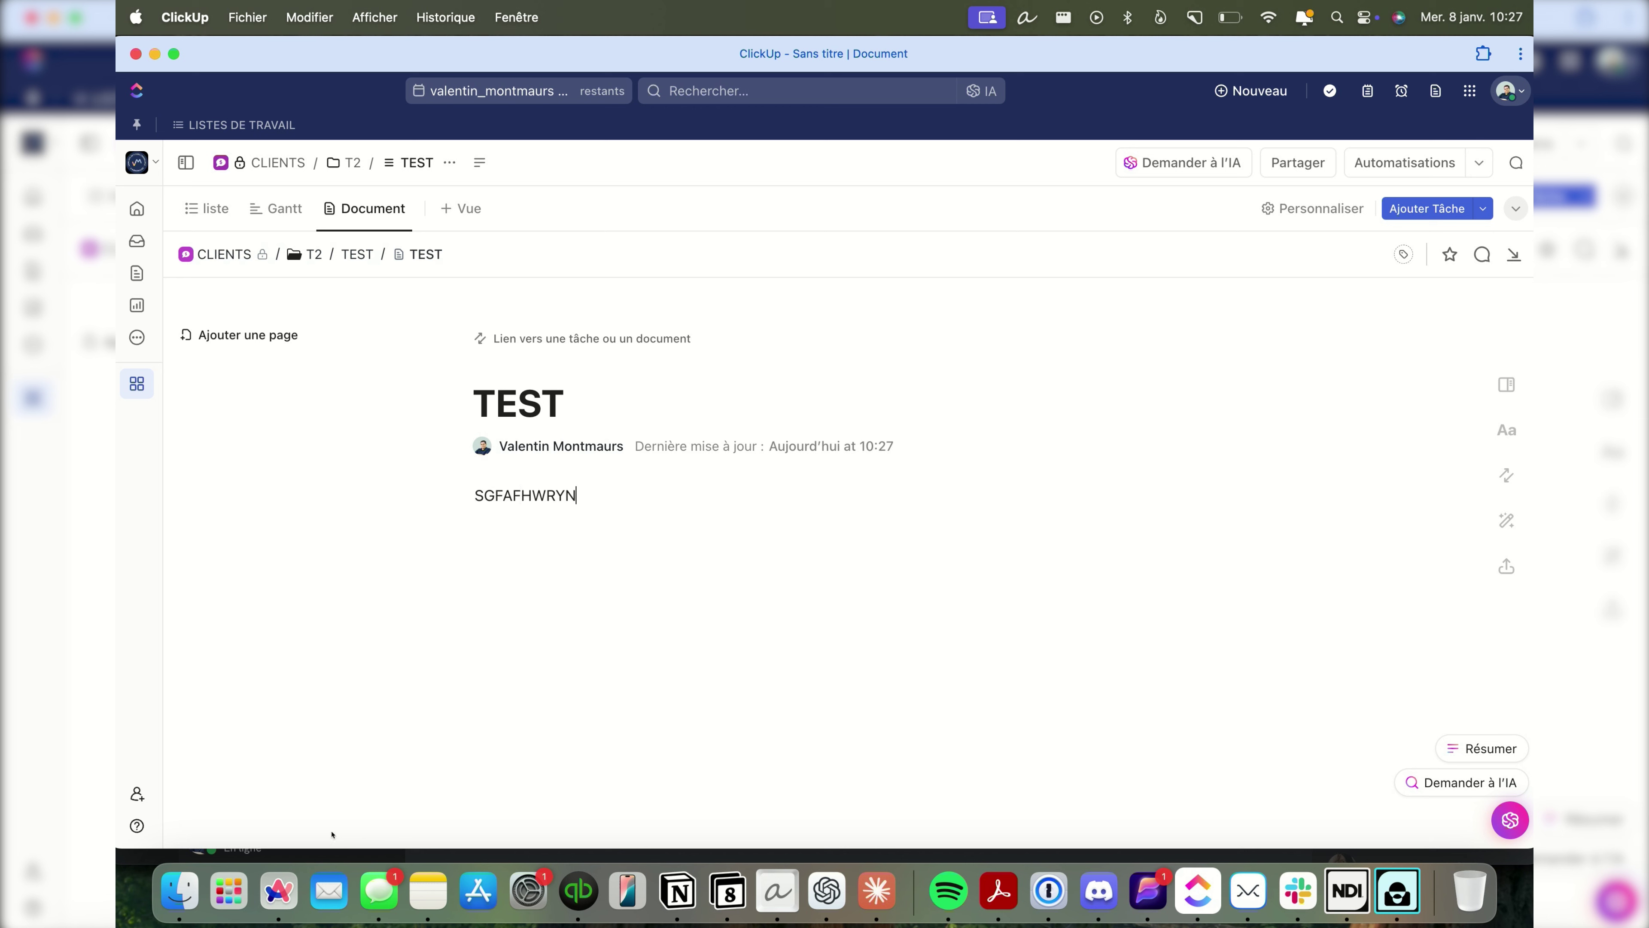